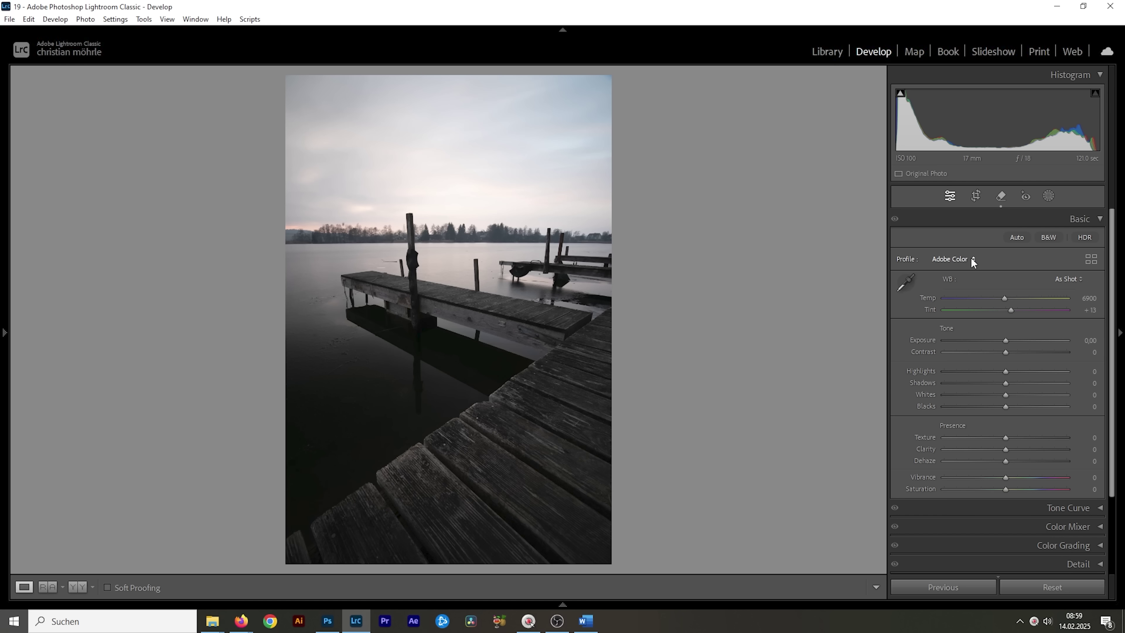
# - Open the color profile list in the Basic panel for the unedited jetty photo
pyautogui.click(972, 260)
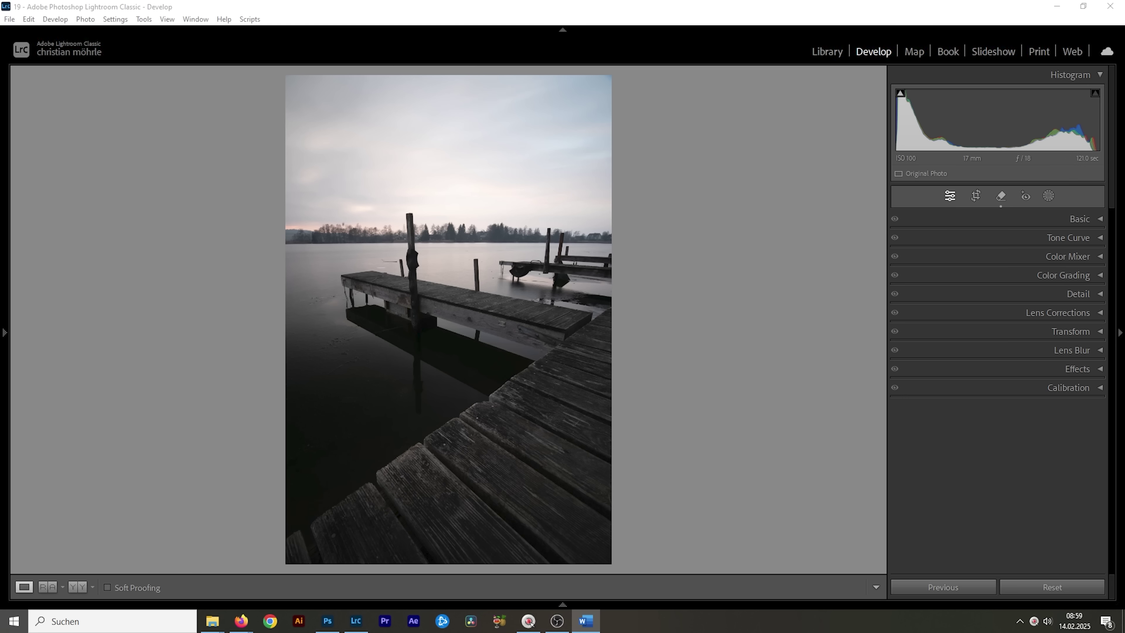
# - Apply the Adobe Neutral profile from the Adobe Raw group in the Profile Browser
pyautogui.click(1101, 221)
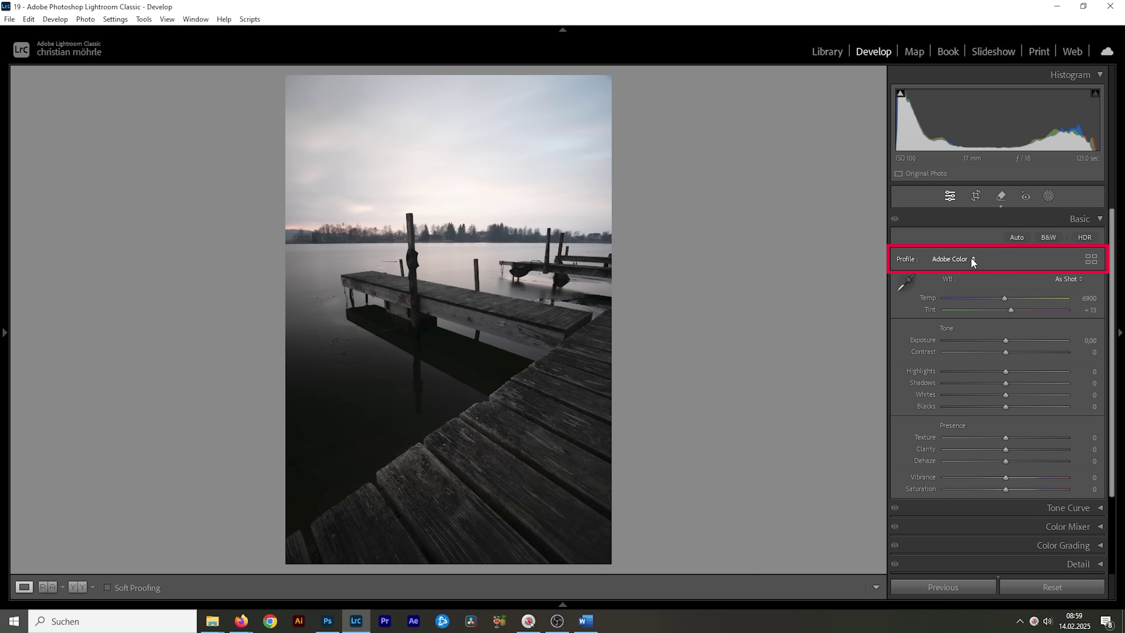
pyautogui.click(972, 259)
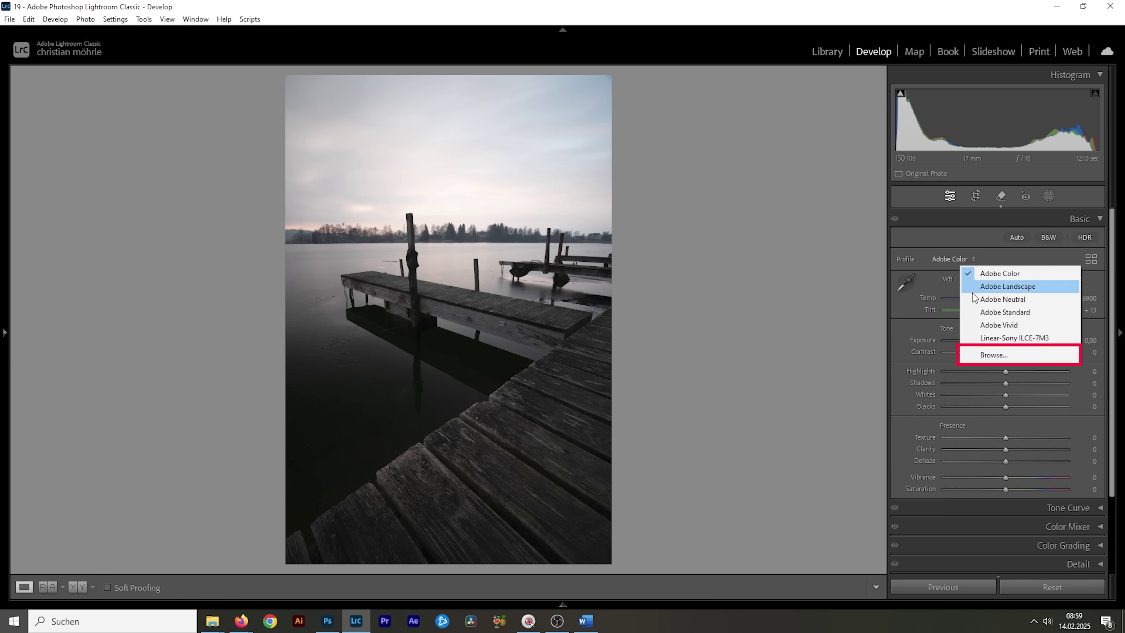
pyautogui.click(994, 354)
pyautogui.click(899, 322)
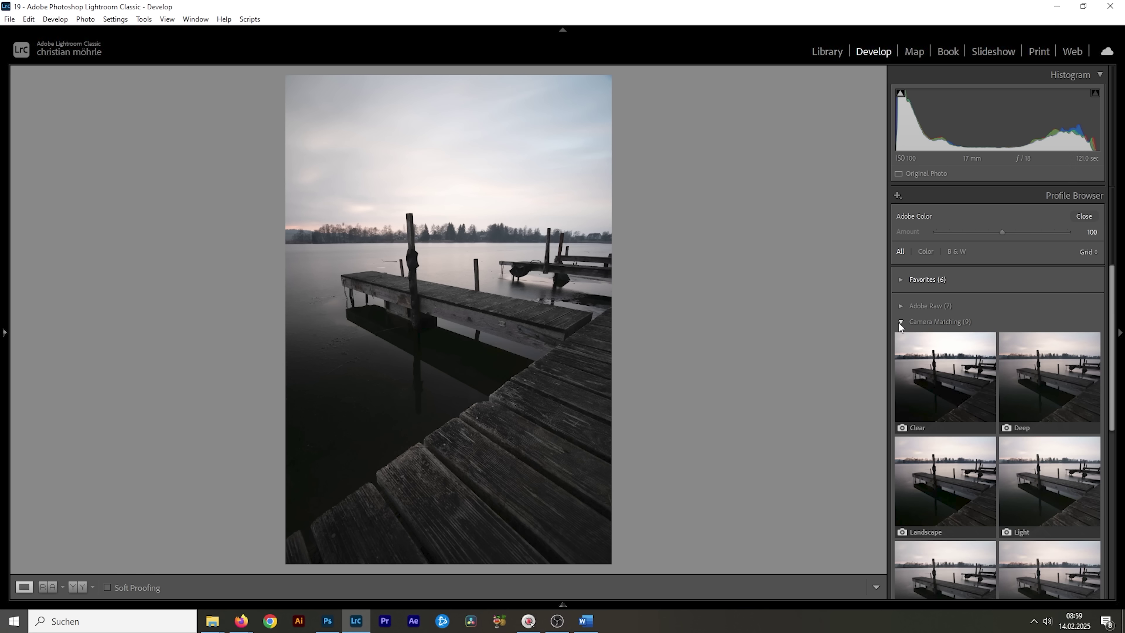
pyautogui.scroll(-2, 939, 316)
pyautogui.scroll(-2, 973, 316)
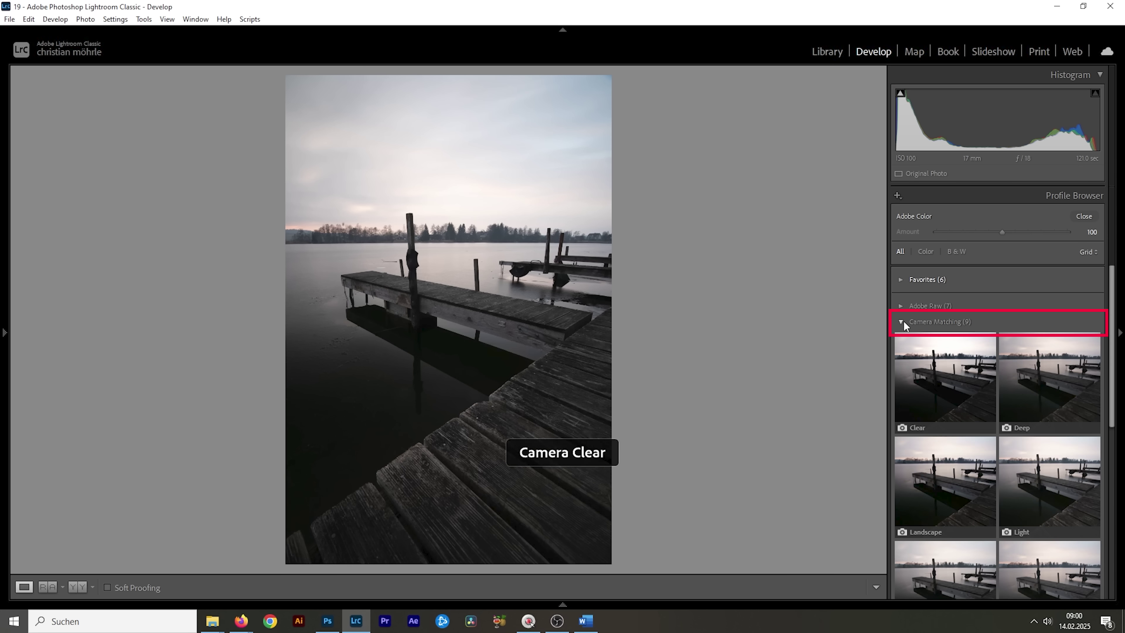
pyautogui.scroll(-4, 917, 418)
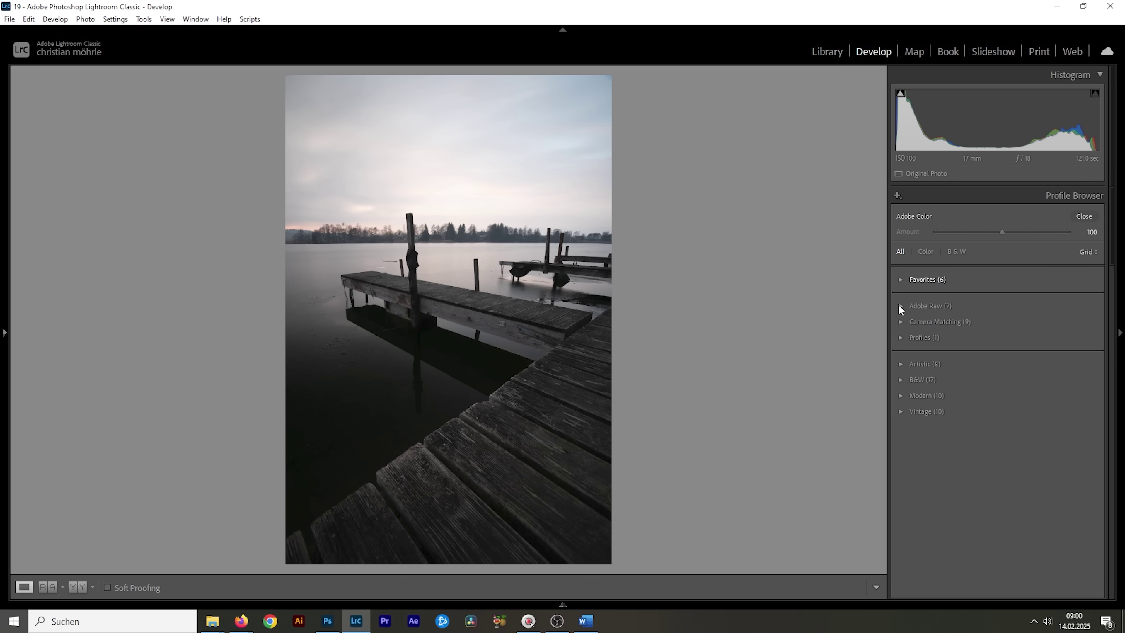
pyautogui.click(899, 305)
pyautogui.scroll(-2, 1111, 327)
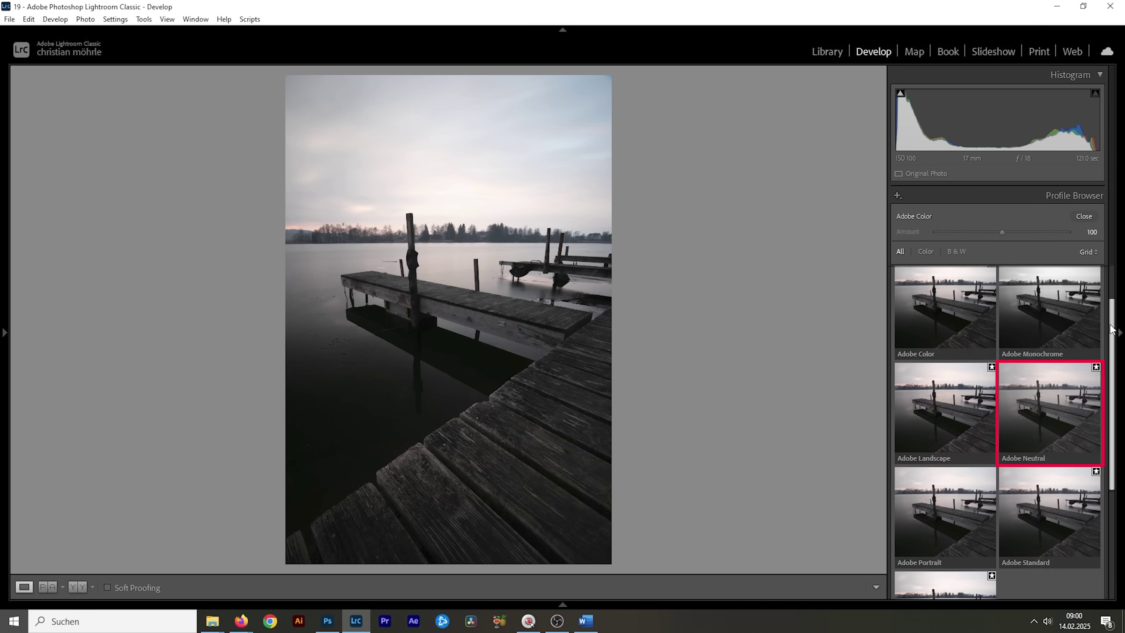
pyautogui.click(1073, 403)
pyautogui.click(1072, 405)
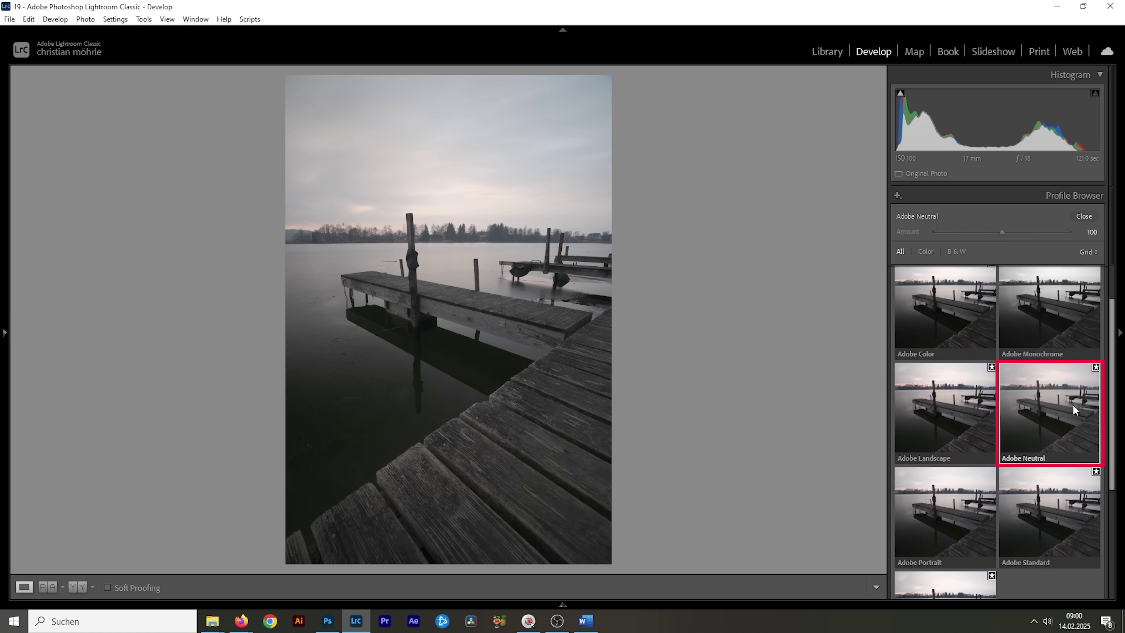
pyautogui.click(1085, 217)
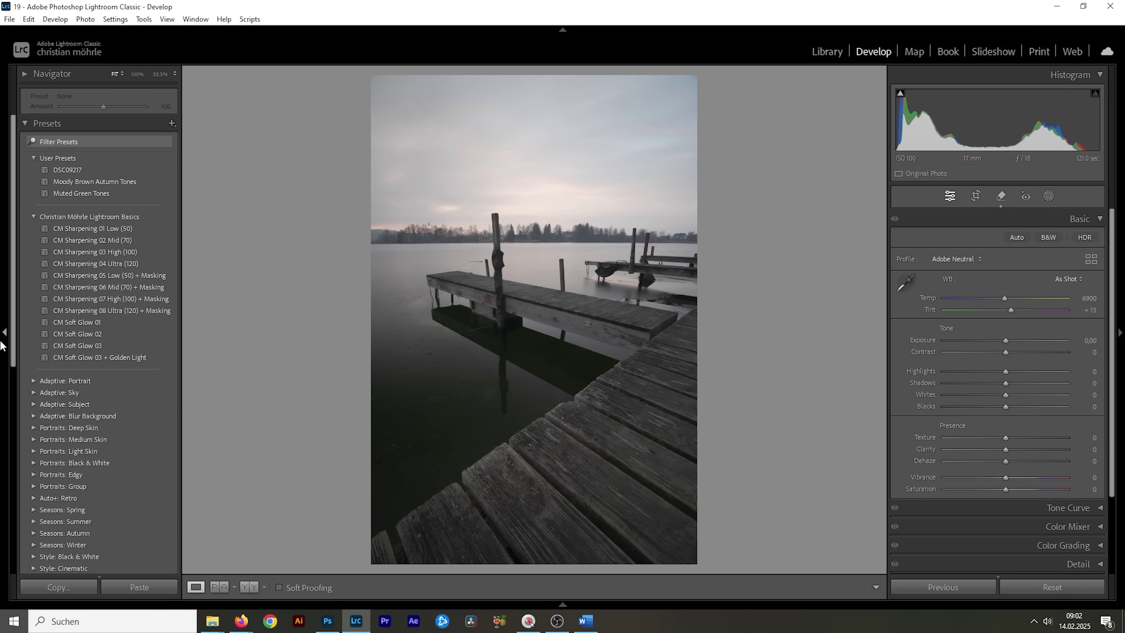
pyautogui.click(112, 183)
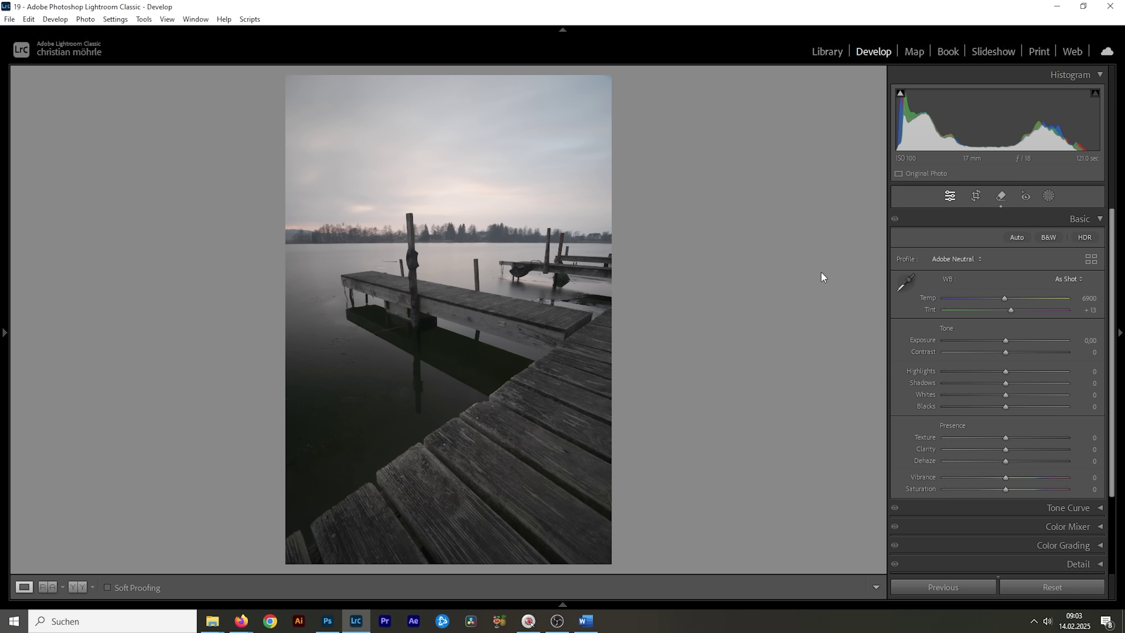
# - Set Highlights to -100, Shadows to +22 and Contrast to +17 in Basic
pyautogui.moveTo(1005, 372); pyautogui.dragTo(808, 386)
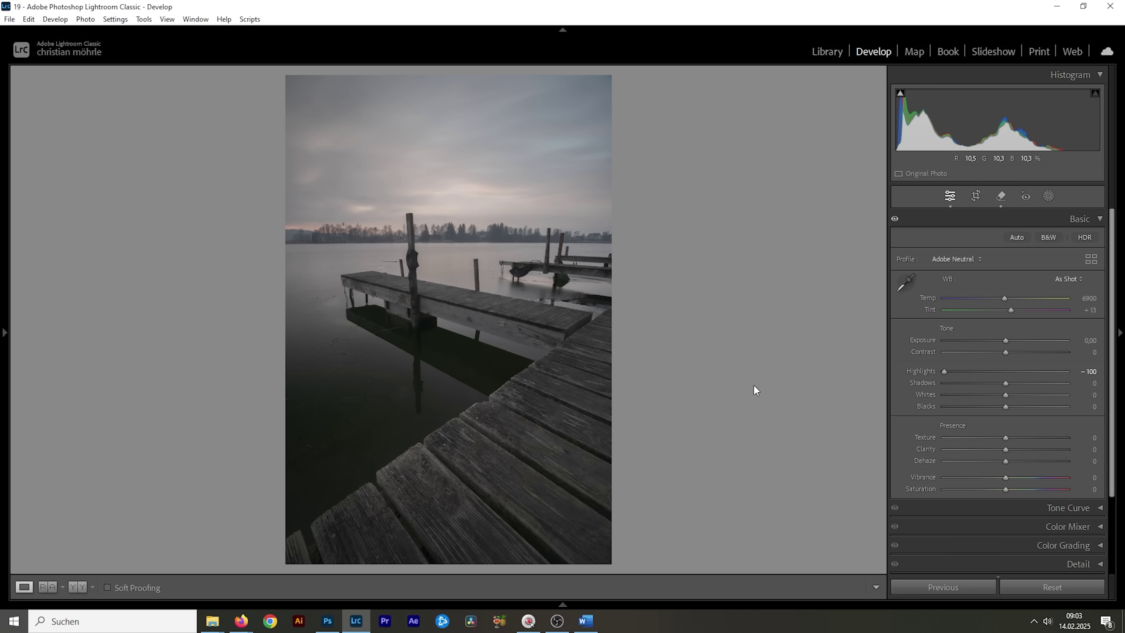
pyautogui.moveTo(1006, 383)
pyautogui.mouseDown()
pyautogui.moveTo(1019, 384)
pyautogui.moveTo(1007, 406)
pyautogui.moveTo(1035, 407)
pyautogui.mouseUp()
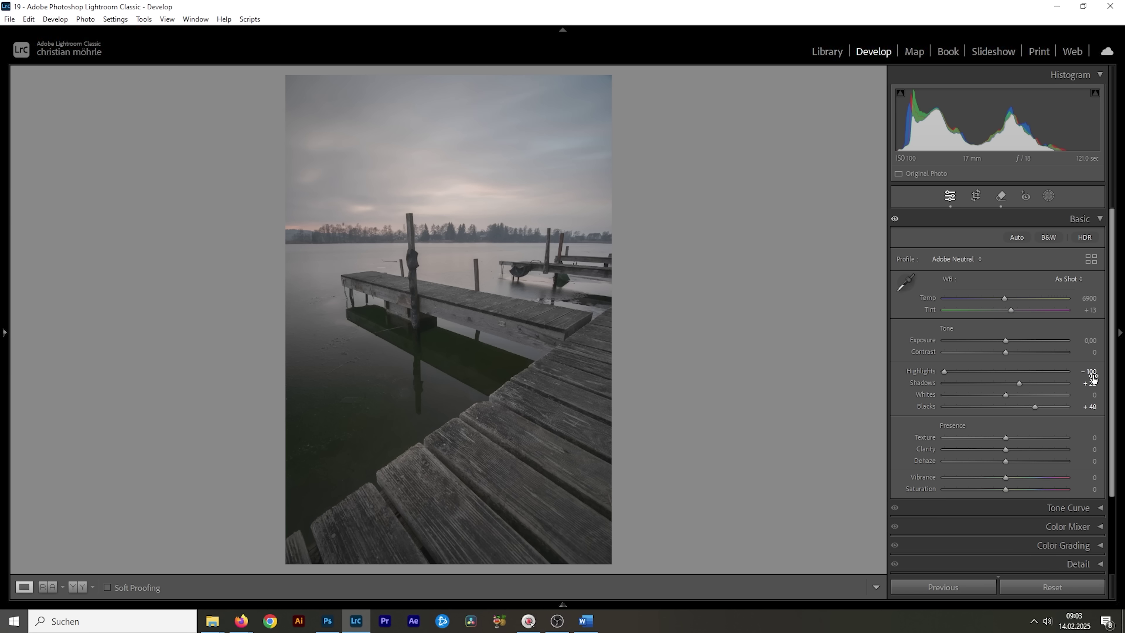
pyautogui.moveTo(1005, 352); pyautogui.dragTo(1016, 354)
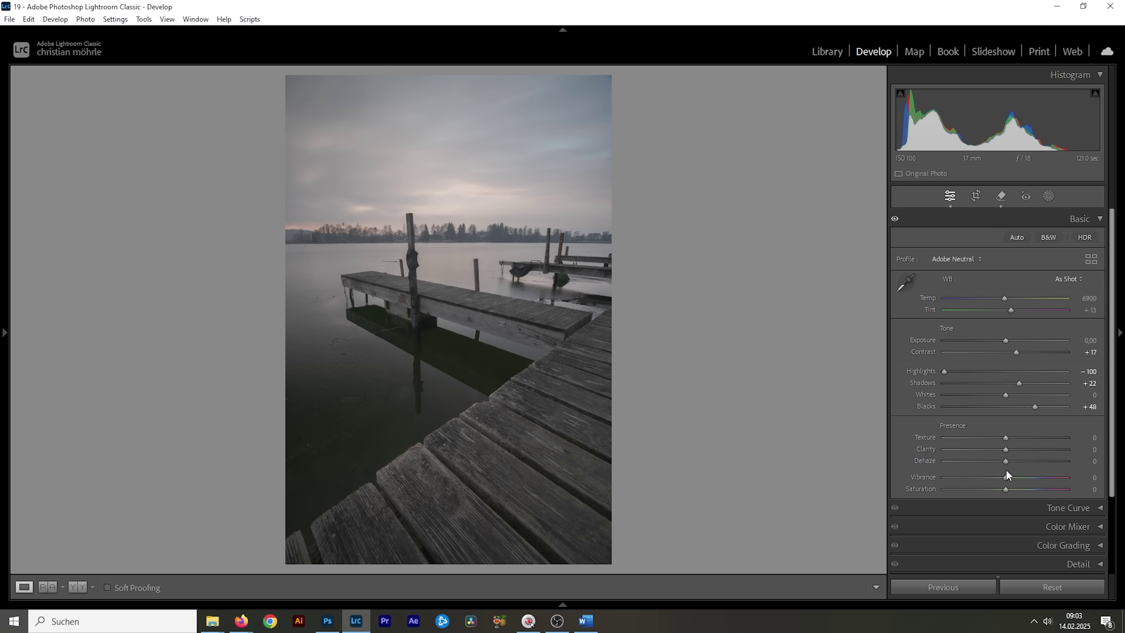
# - Add Dehaze +11, Clarity +16, Texture +8 and Vibrance +33
pyautogui.moveTo(1007, 461); pyautogui.dragTo(1014, 461)
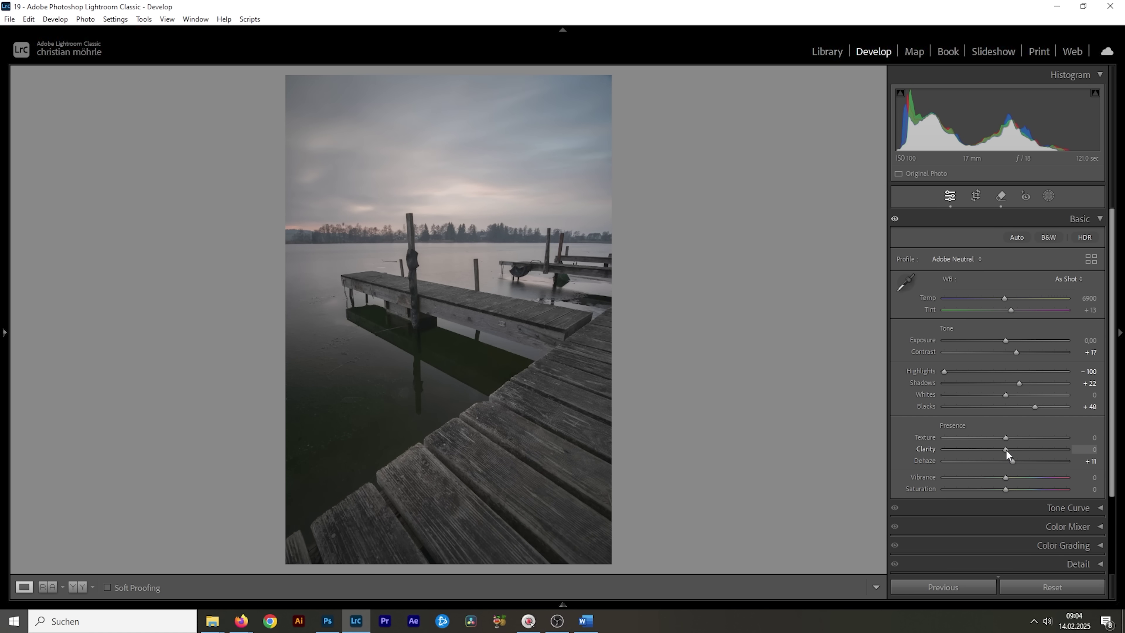
pyautogui.moveTo(1007, 449); pyautogui.dragTo(1015, 457)
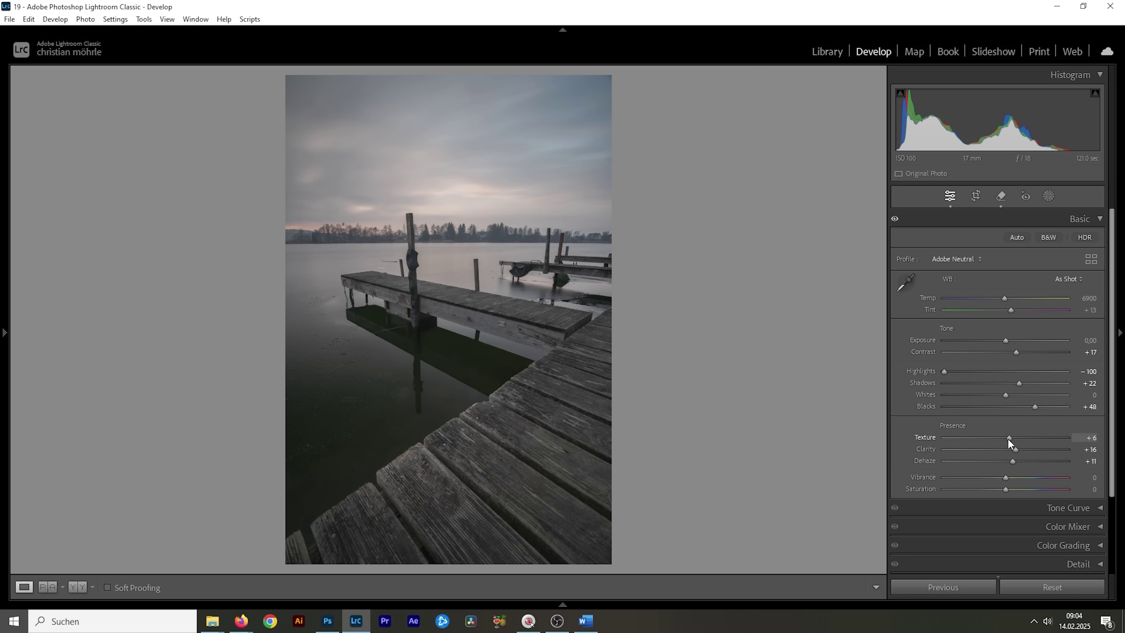
pyautogui.moveTo(1008, 438); pyautogui.dragTo(1010, 442)
pyautogui.moveTo(1008, 480); pyautogui.dragTo(1031, 493)
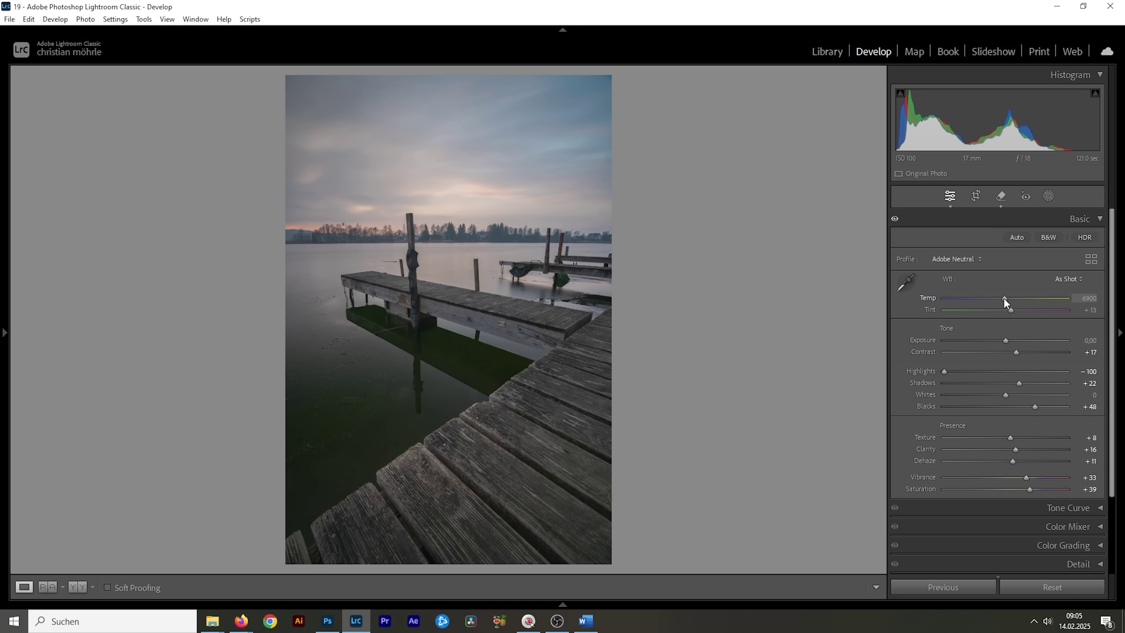
# - Set Temp to 6550 and Tint to +17, then show the Before/After view
pyautogui.moveTo(1005, 298); pyautogui.dragTo(1003, 298)
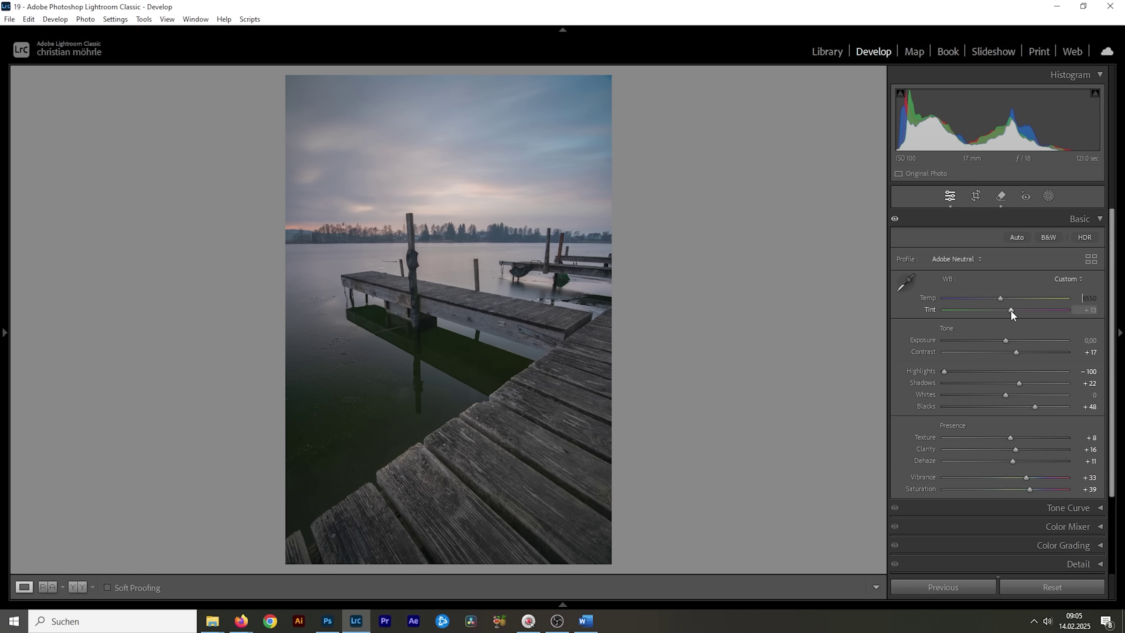
pyautogui.moveTo(1015, 314); pyautogui.dragTo(1015, 314)
pyautogui.click(1013, 312)
pyautogui.click(82, 589)
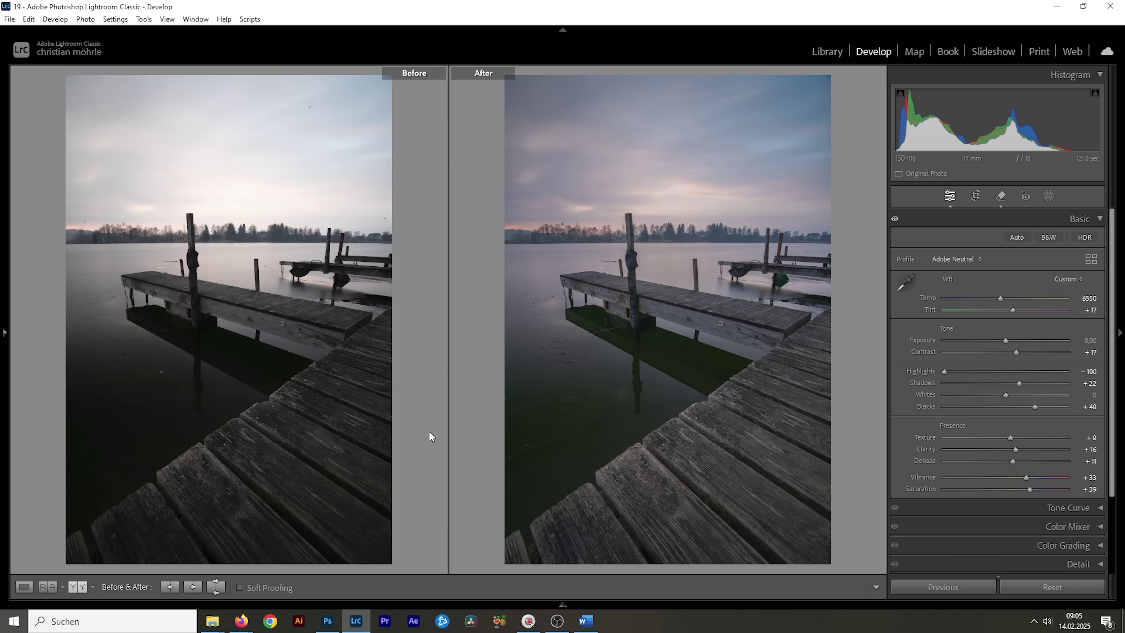
# - Return to Loupe view and bring up the Add New Mask options
pyautogui.click(24, 586)
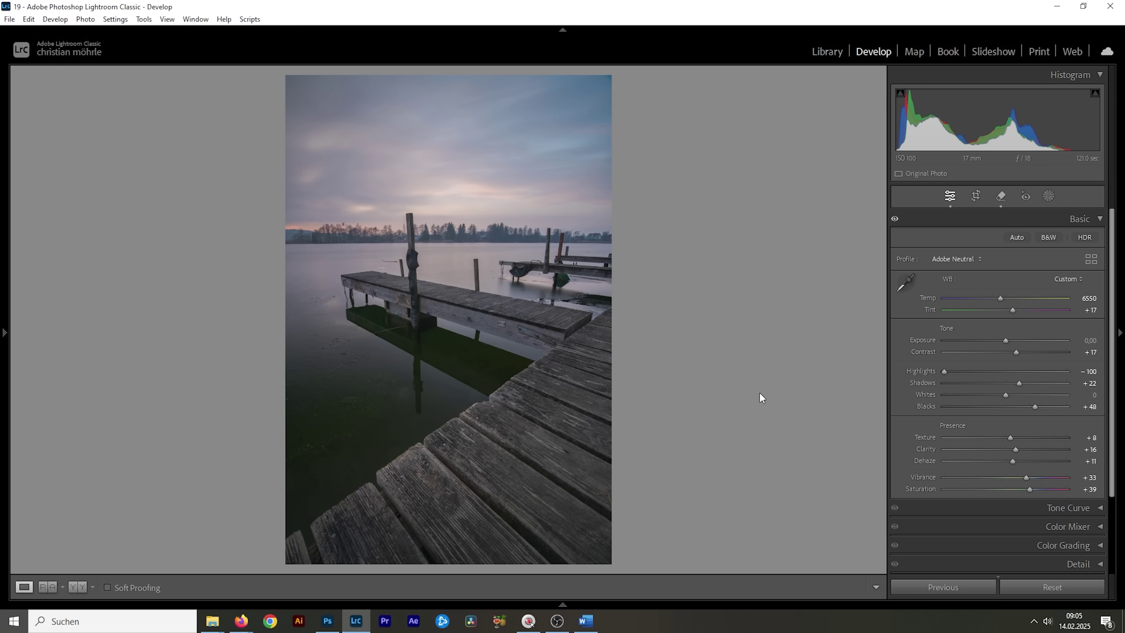
pyautogui.click(1052, 197)
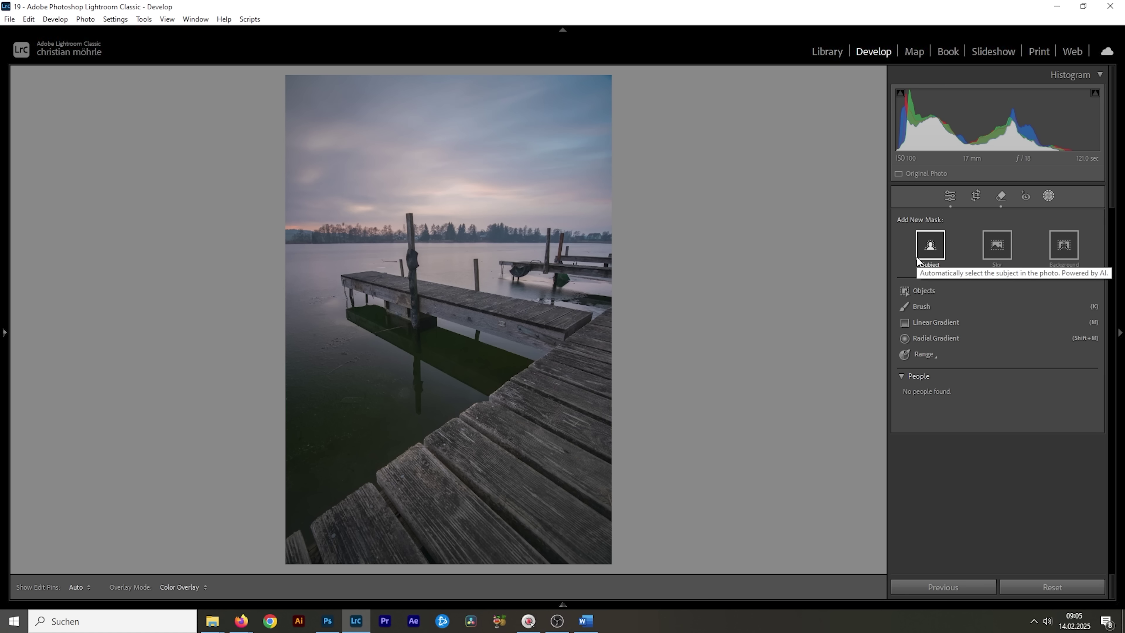
# - Draw a linear gradient over the sky with Contrast 47 and Clarity 20
pyautogui.click(927, 325)
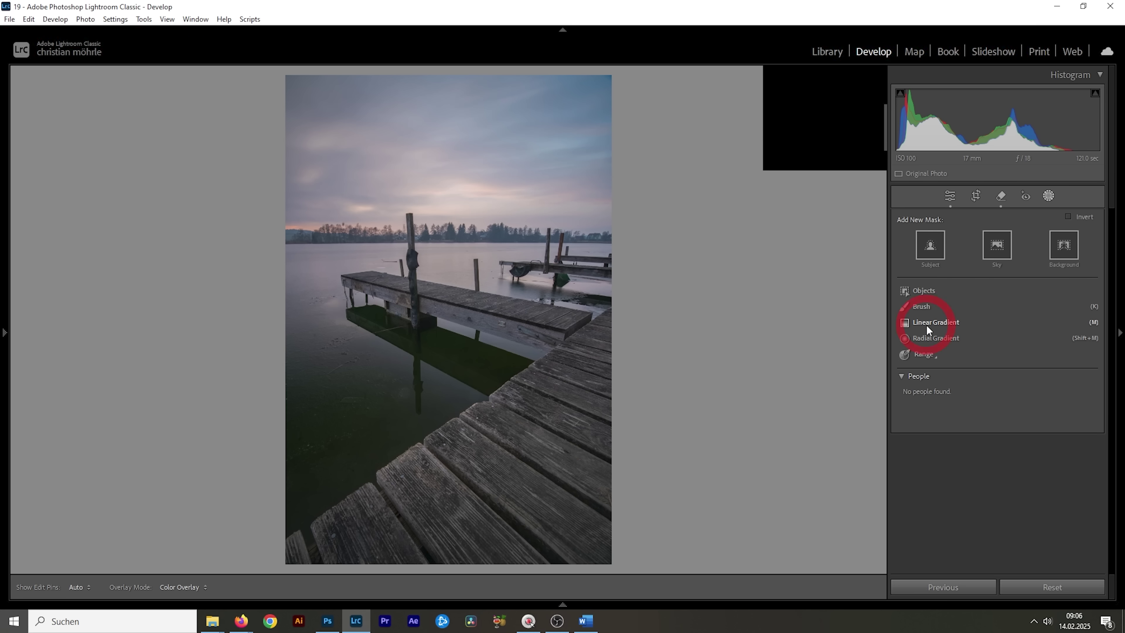
pyautogui.moveTo(443, 153); pyautogui.dragTo(452, 244)
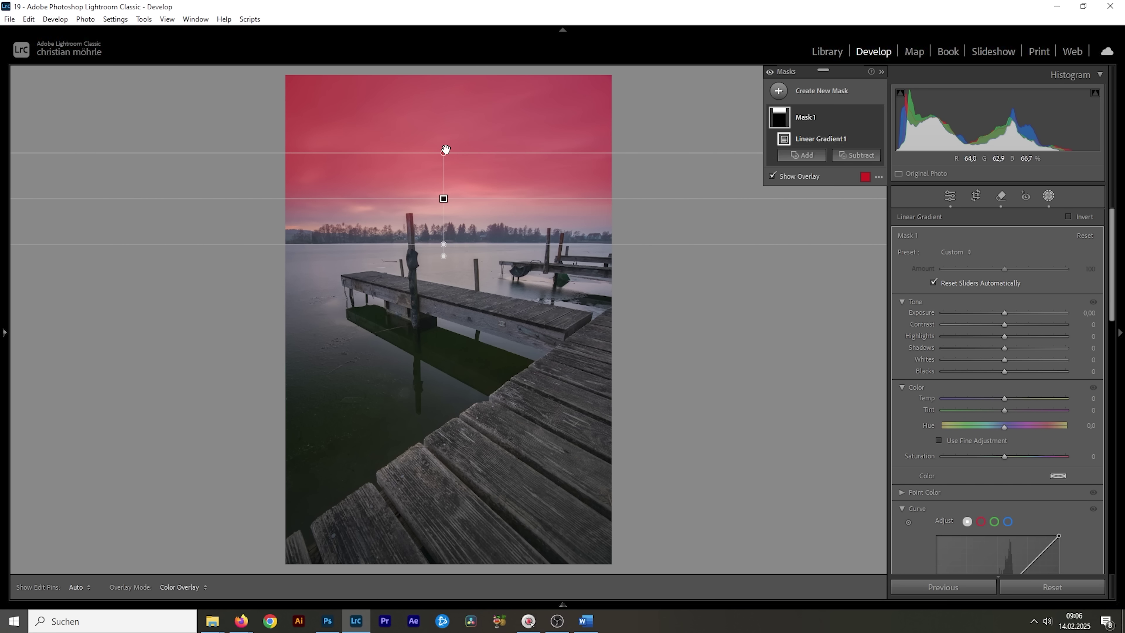
pyautogui.moveTo(444, 153); pyautogui.dragTo(448, 138)
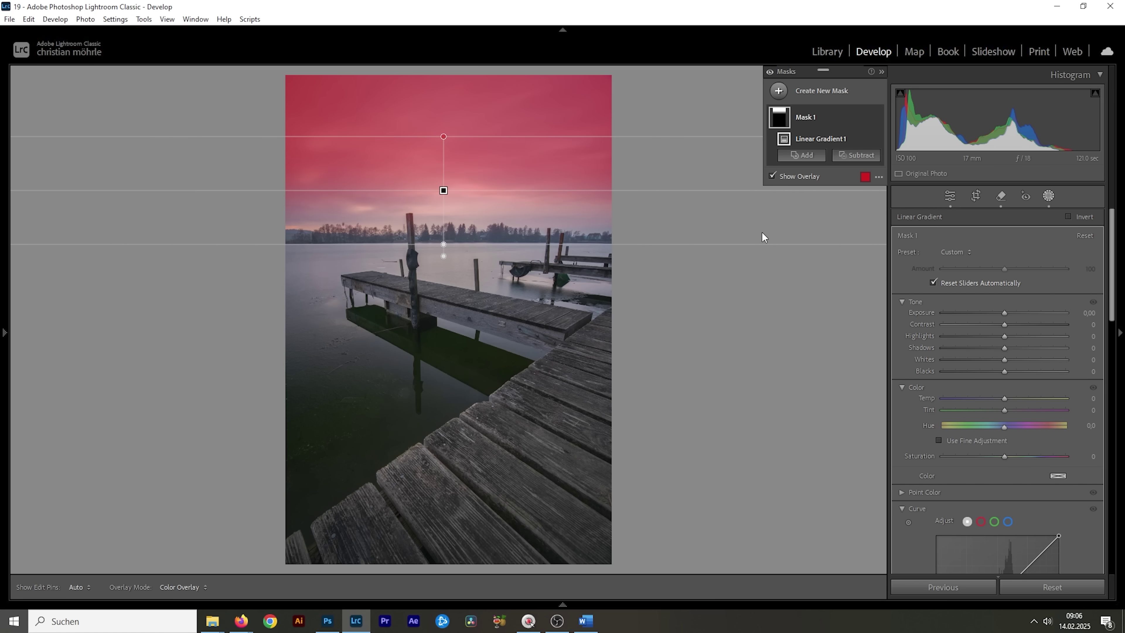
pyautogui.moveTo(1003, 312); pyautogui.dragTo(1024, 327)
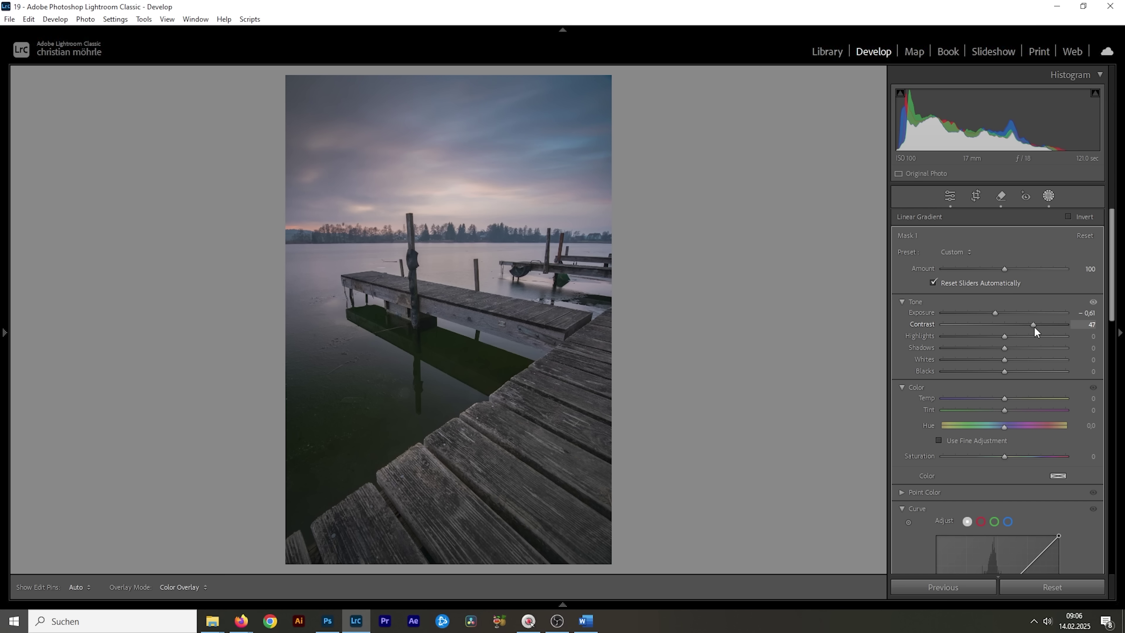
pyautogui.moveTo(1034, 326); pyautogui.dragTo(1034, 326)
pyautogui.scroll(-10, 1032, 408)
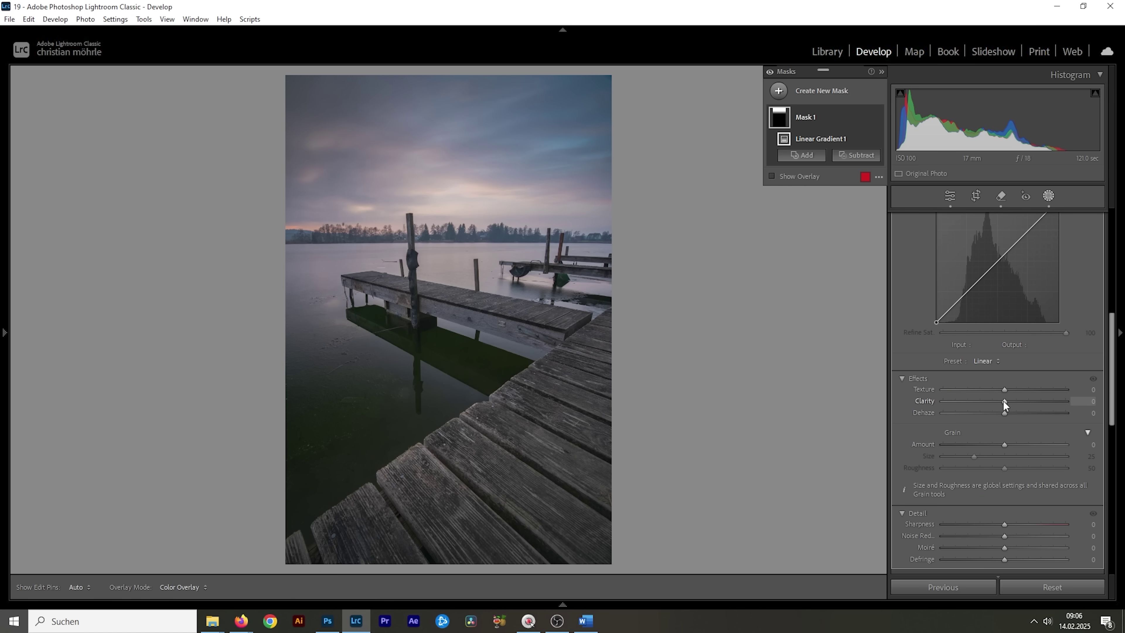
pyautogui.moveTo(1005, 401); pyautogui.dragTo(1015, 402)
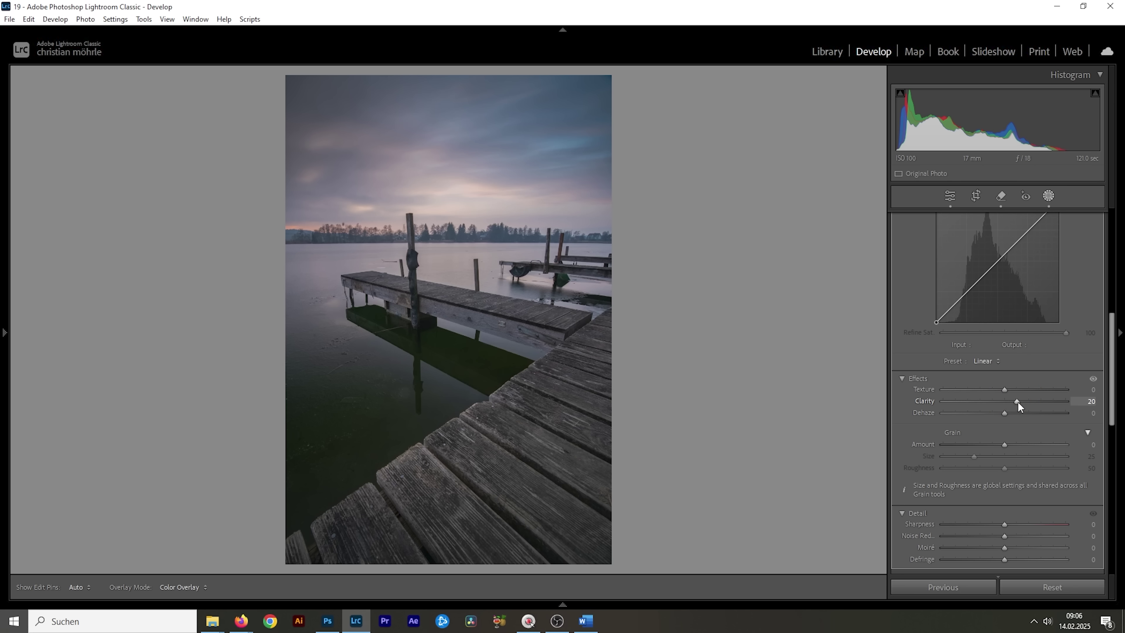
pyautogui.moveTo(1018, 401); pyautogui.dragTo(1018, 402)
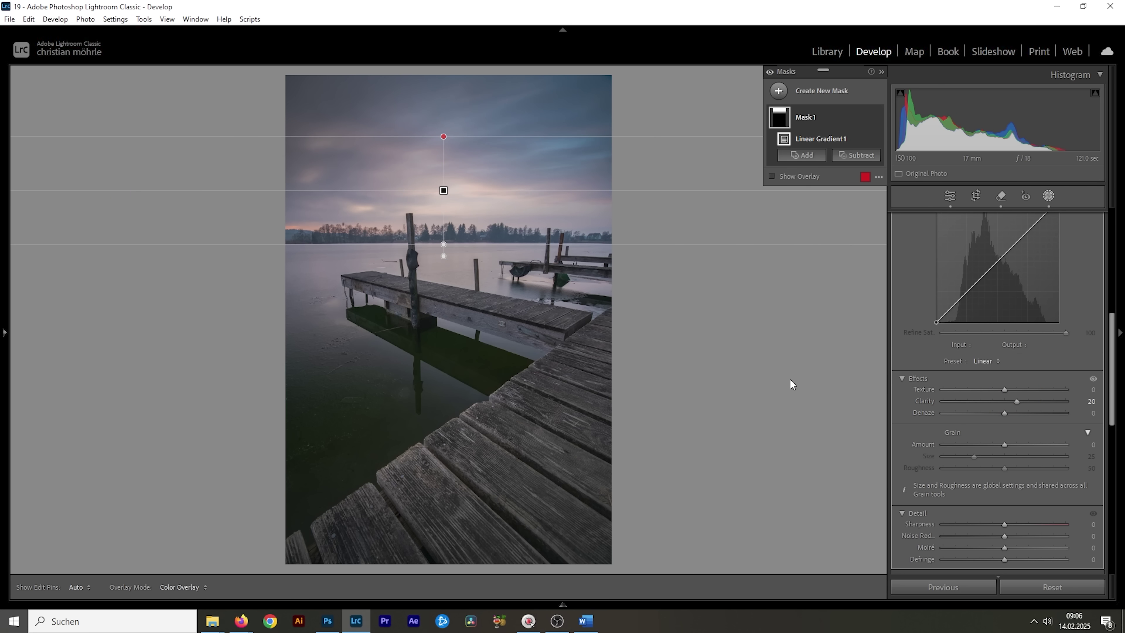
# - Shape the sky mask's tone curve into a gentle S with shadow and highlight points
pyautogui.scroll(5, 988, 354)
pyautogui.scroll(-2, 988, 354)
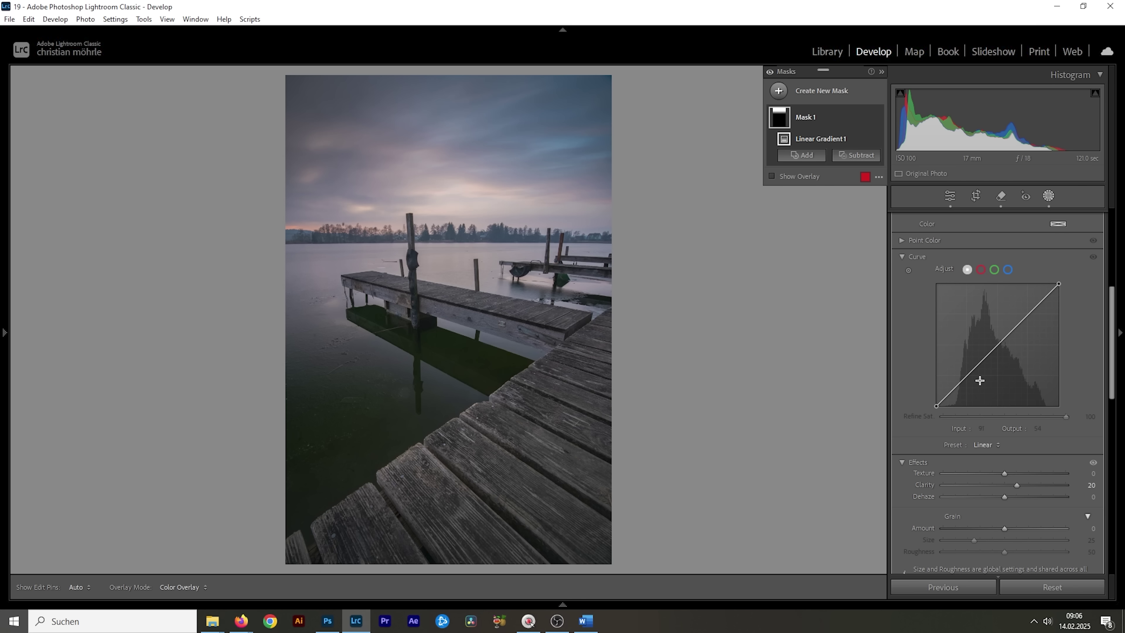
pyautogui.click(966, 376)
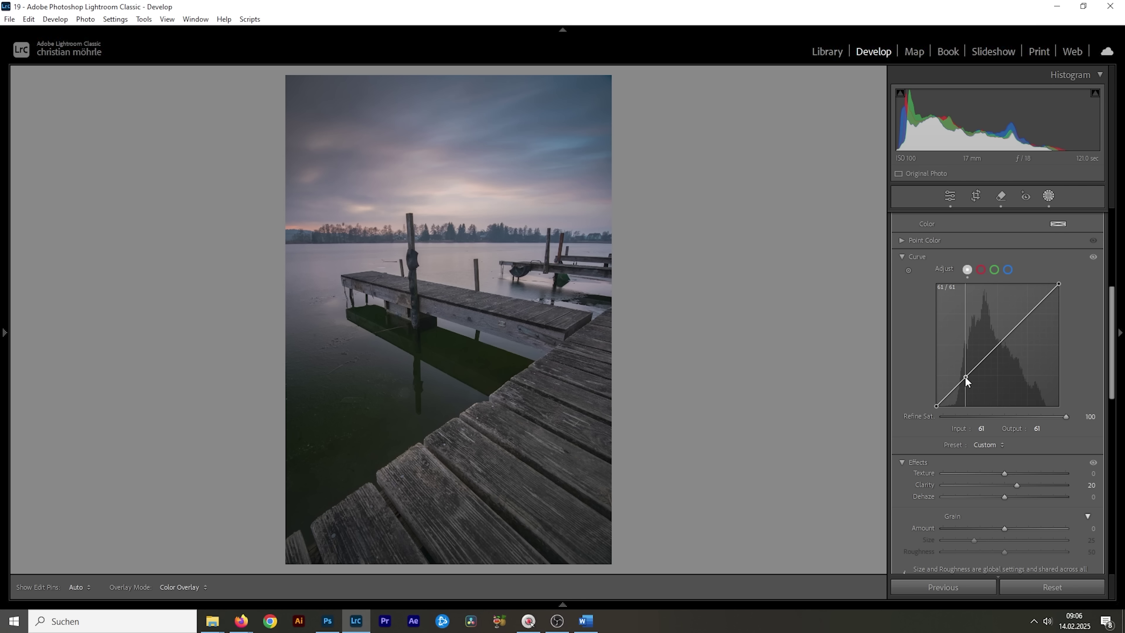
pyautogui.moveTo(965, 376); pyautogui.dragTo(965, 381)
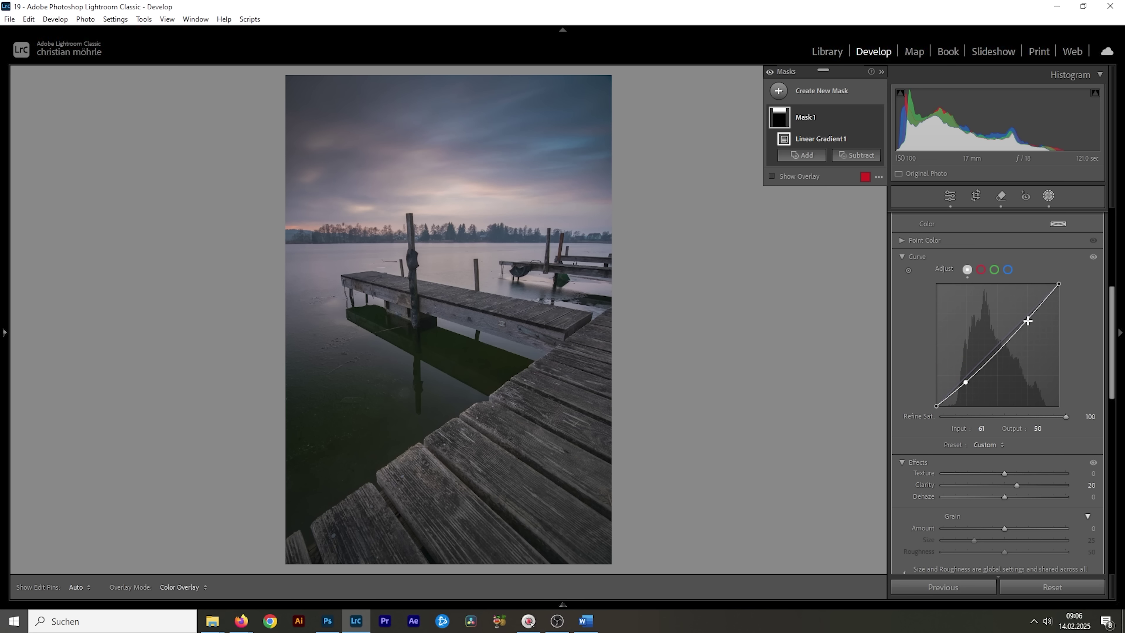
pyautogui.click(1027, 320)
pyautogui.moveTo(1028, 321); pyautogui.dragTo(1024, 317)
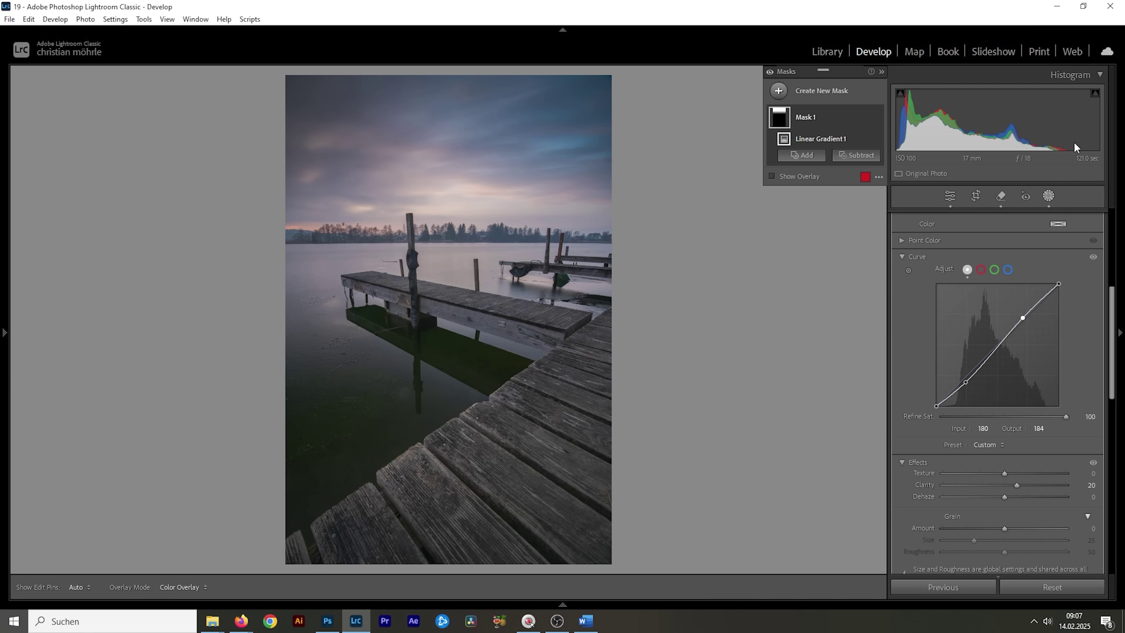
pyautogui.click(779, 91)
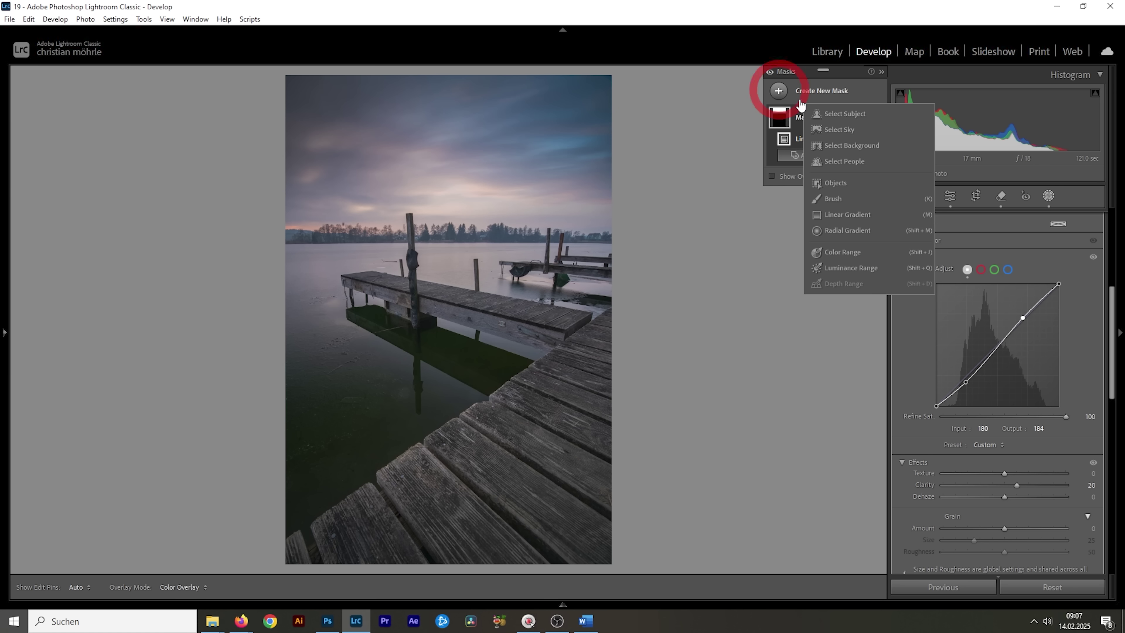
pyautogui.click(837, 215)
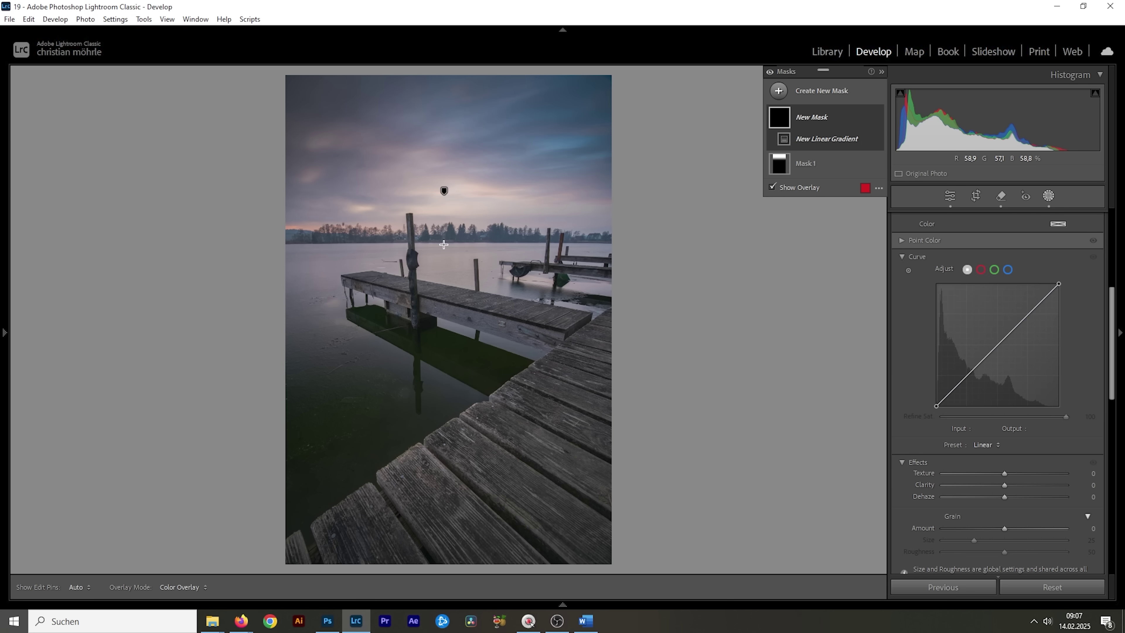
# - Mask the lake and jetty with a bottom-up gradient, setting Whites +23 and Shadows −11
pyautogui.moveTo(444, 243); pyautogui.dragTo(443, 242)
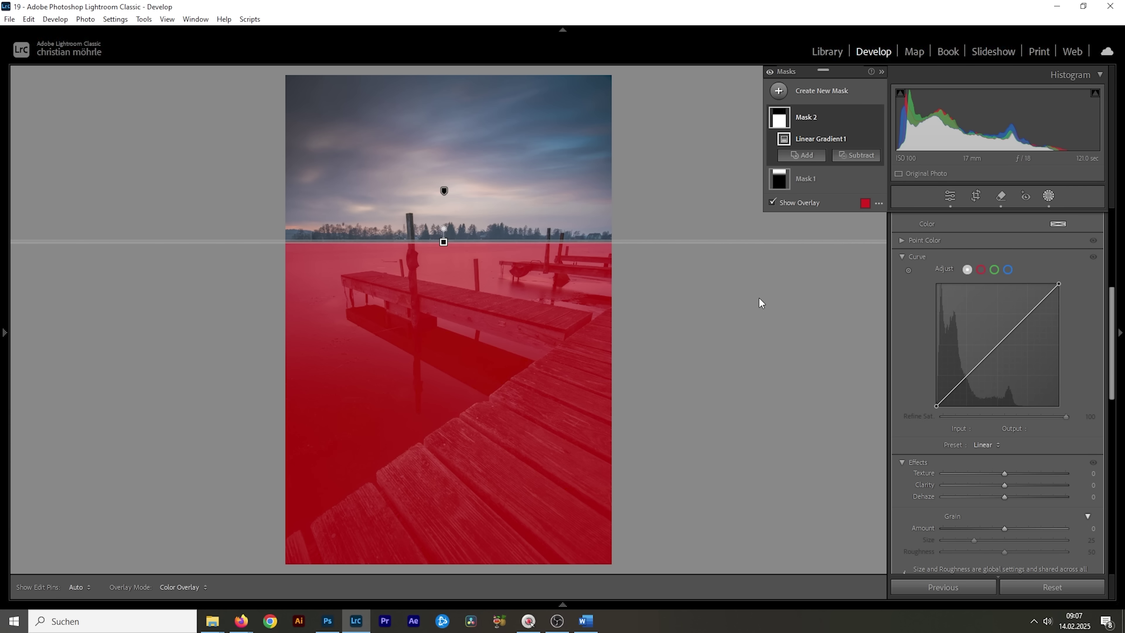
pyautogui.scroll(5, 1015, 377)
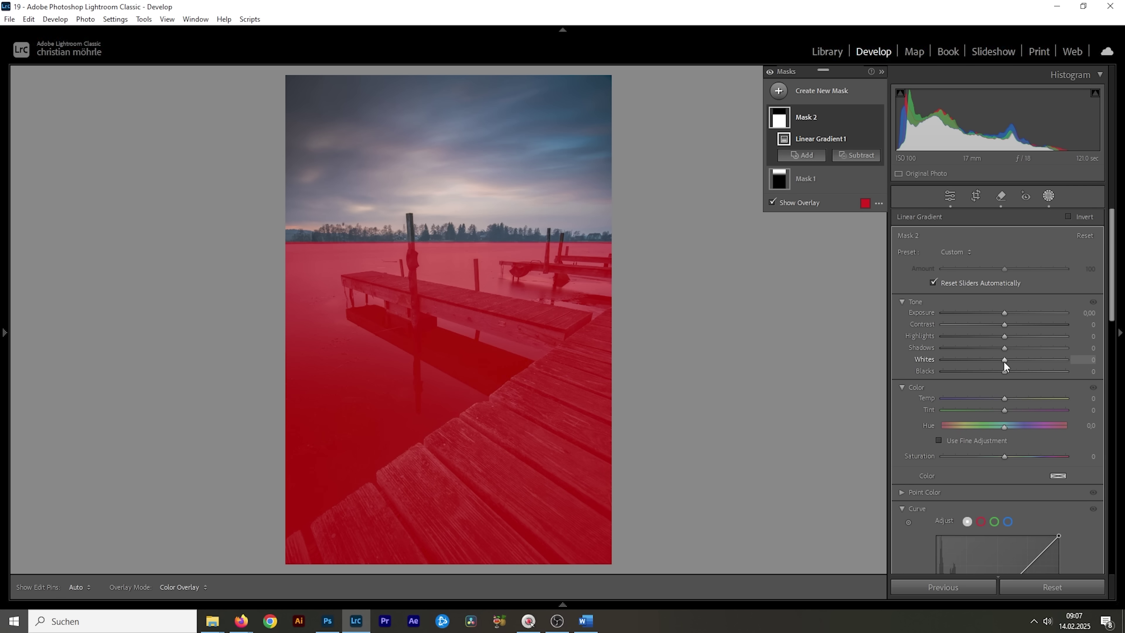
pyautogui.moveTo(1004, 360)
pyautogui.mouseDown()
pyautogui.moveTo(1017, 360)
pyautogui.moveTo(994, 347)
pyautogui.mouseUp()
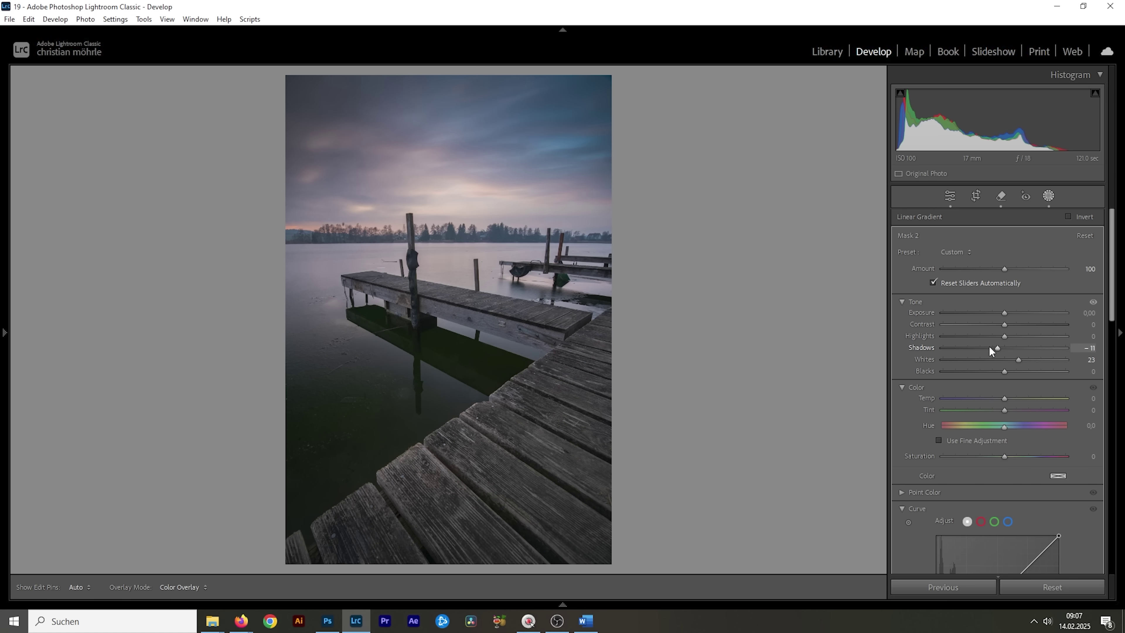
pyautogui.click(779, 91)
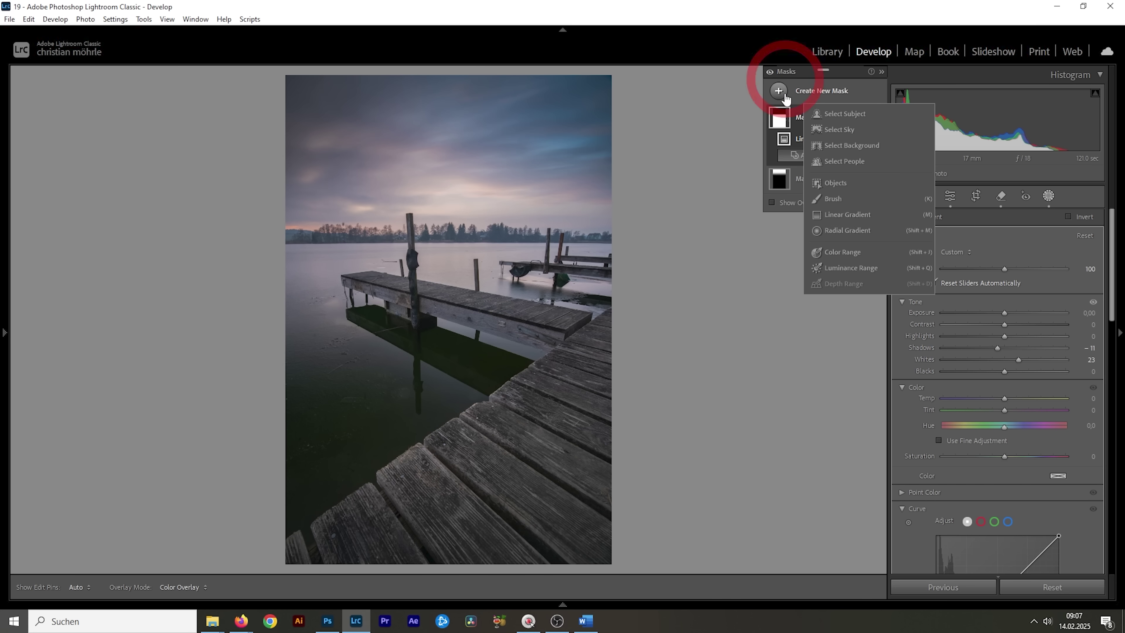
# - Lay a diagonal linear gradient over the foreground boards with Contrast 15, Texture 4, Clarity 21
pyautogui.click(844, 216)
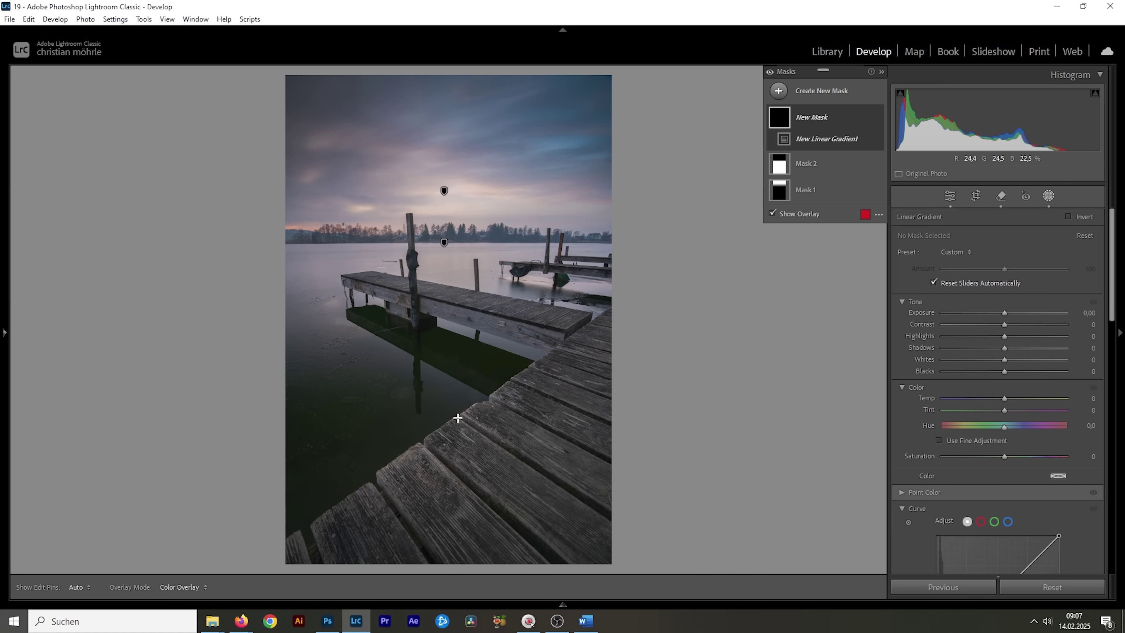
pyautogui.moveTo(468, 409); pyautogui.dragTo(464, 408)
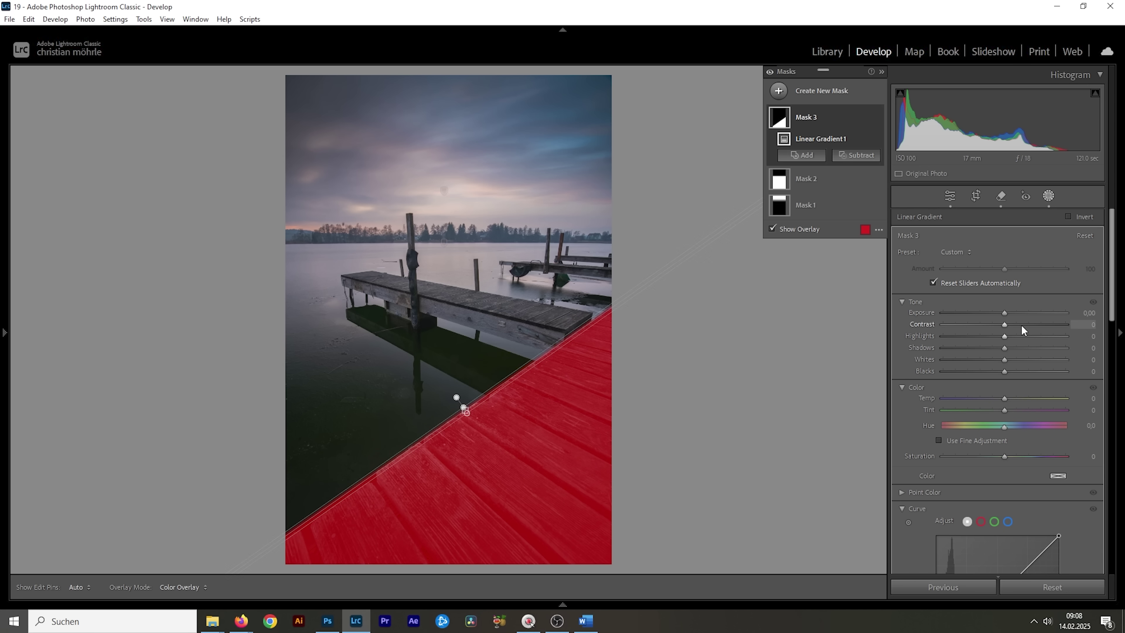
pyautogui.moveTo(1008, 322); pyautogui.dragTo(1019, 324)
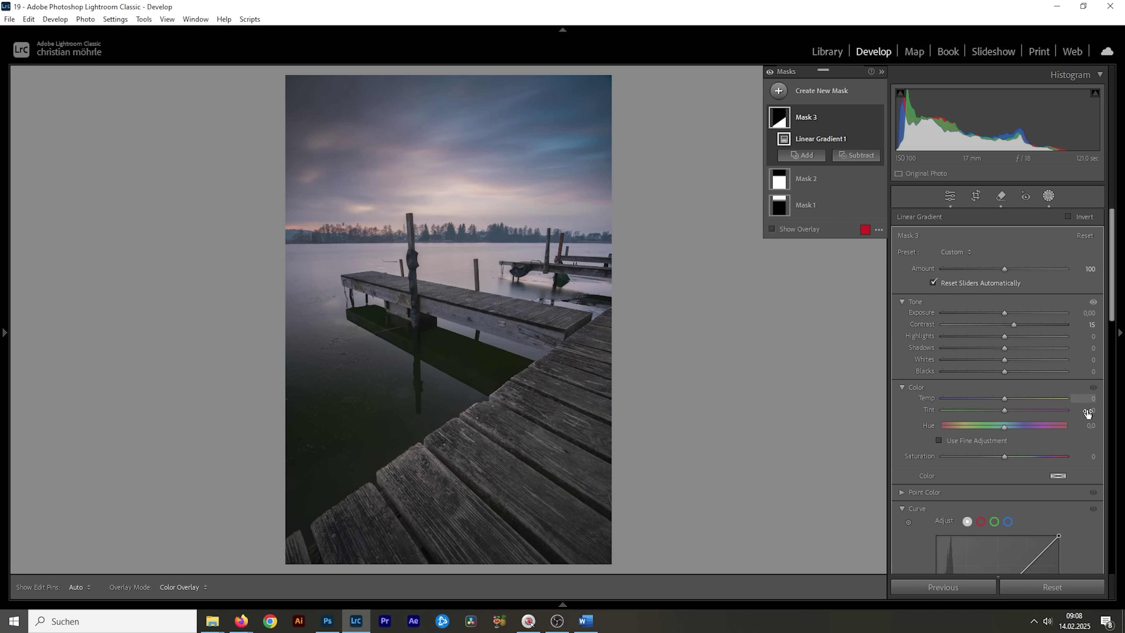
pyautogui.scroll(-5, 1088, 414)
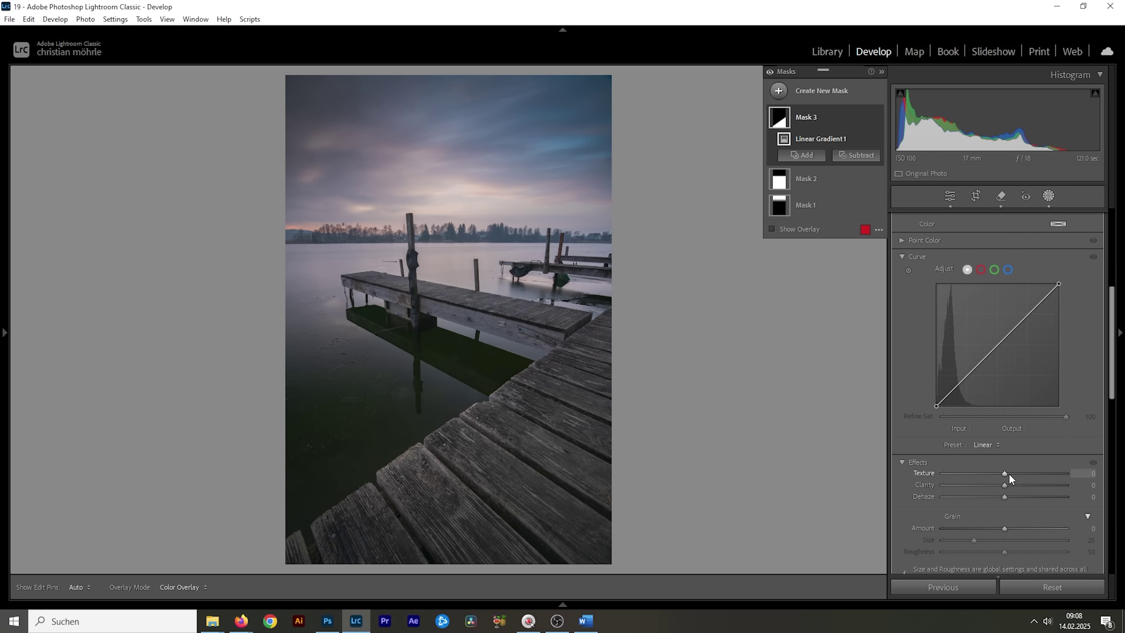
pyautogui.moveTo(1009, 473); pyautogui.dragTo(1012, 490)
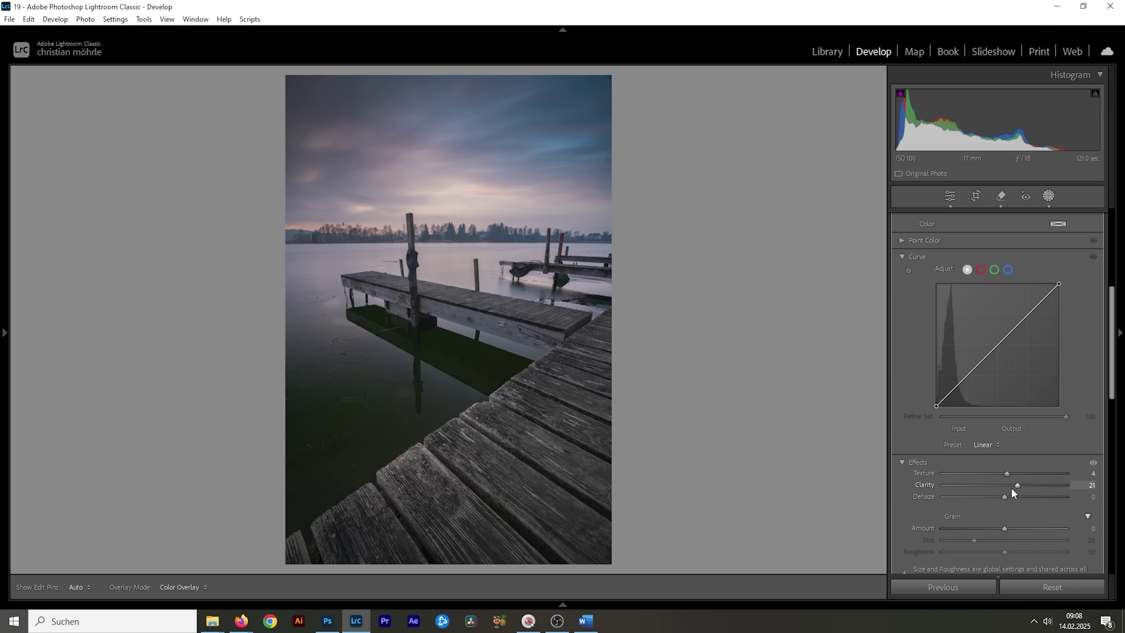
pyautogui.moveTo(1013, 489); pyautogui.dragTo(1012, 489)
pyautogui.click(779, 91)
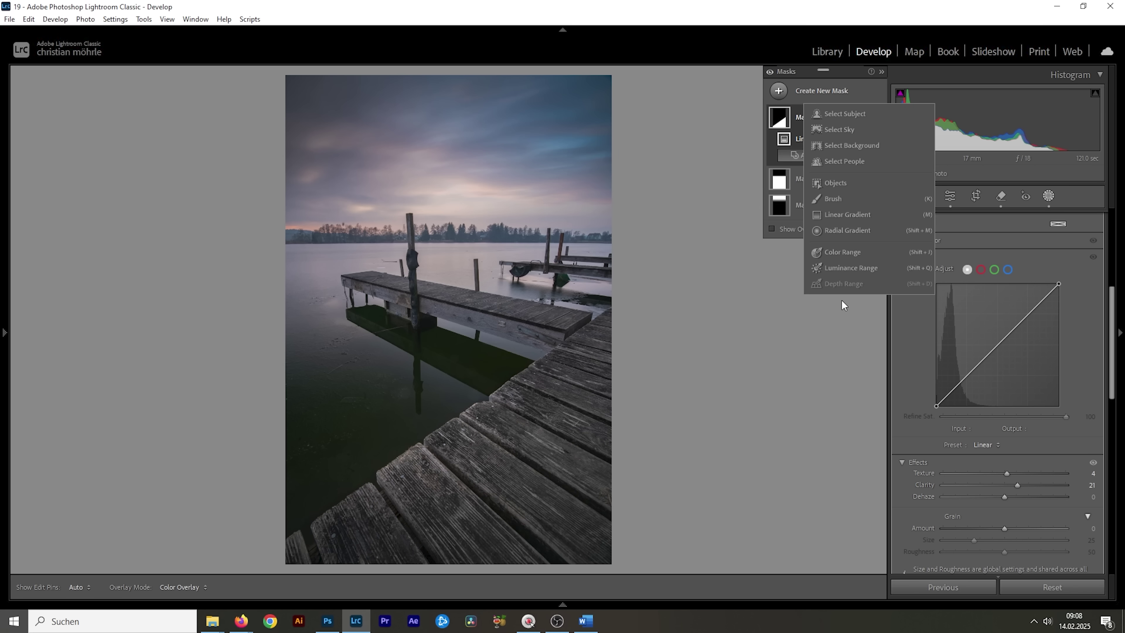
# - Draw a radial gradient over the middle jetty and water with Whites raised to 97
pyautogui.click(853, 231)
pyautogui.moveTo(451, 303)
pyautogui.mouseDown()
pyautogui.moveTo(661, 399)
pyautogui.moveTo(467, 289)
pyautogui.moveTo(468, 299)
pyautogui.mouseUp()
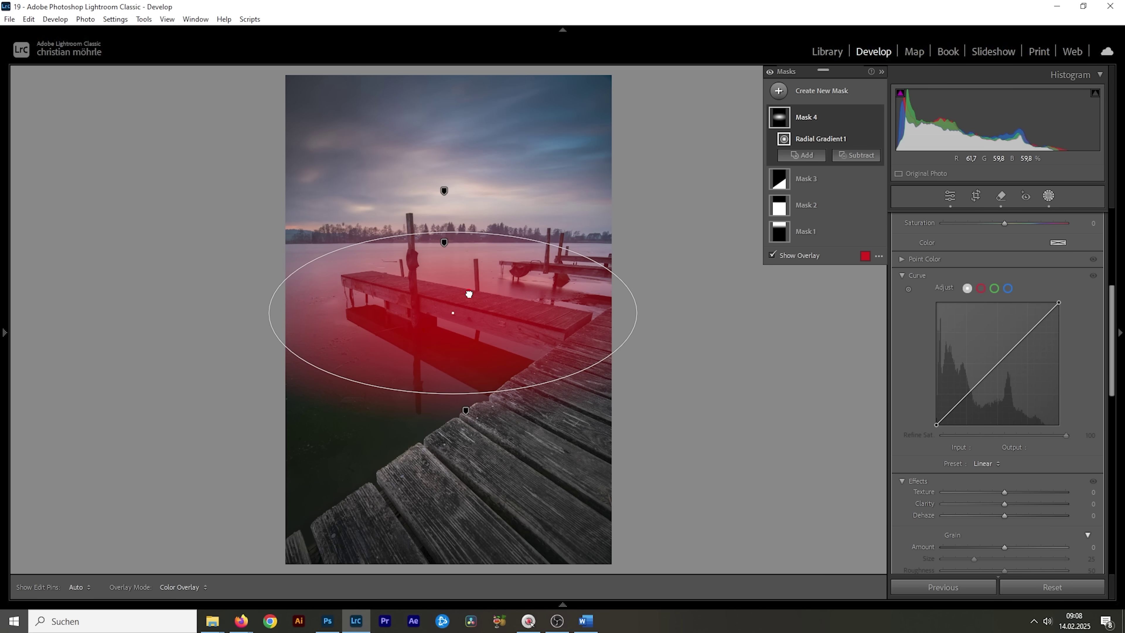
pyautogui.scroll(5, 1003, 327)
pyautogui.moveTo(1004, 378); pyautogui.dragTo(1065, 380)
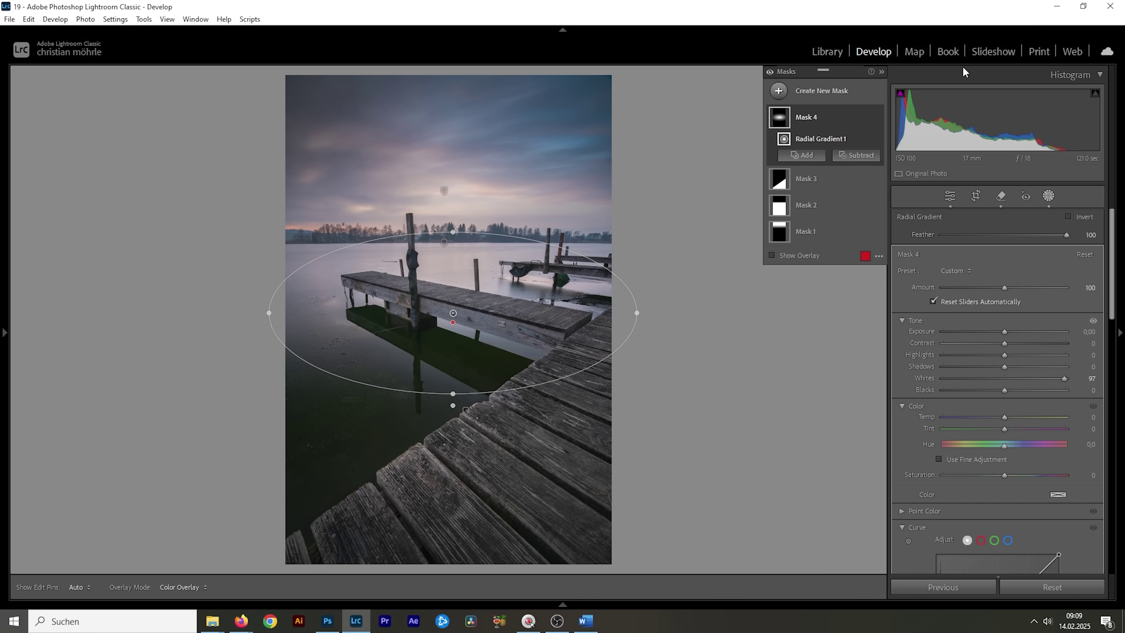
pyautogui.click(779, 91)
# - Create a sky mask and limit it with a radial gradient placed over the horizon
pyautogui.press('Escape')
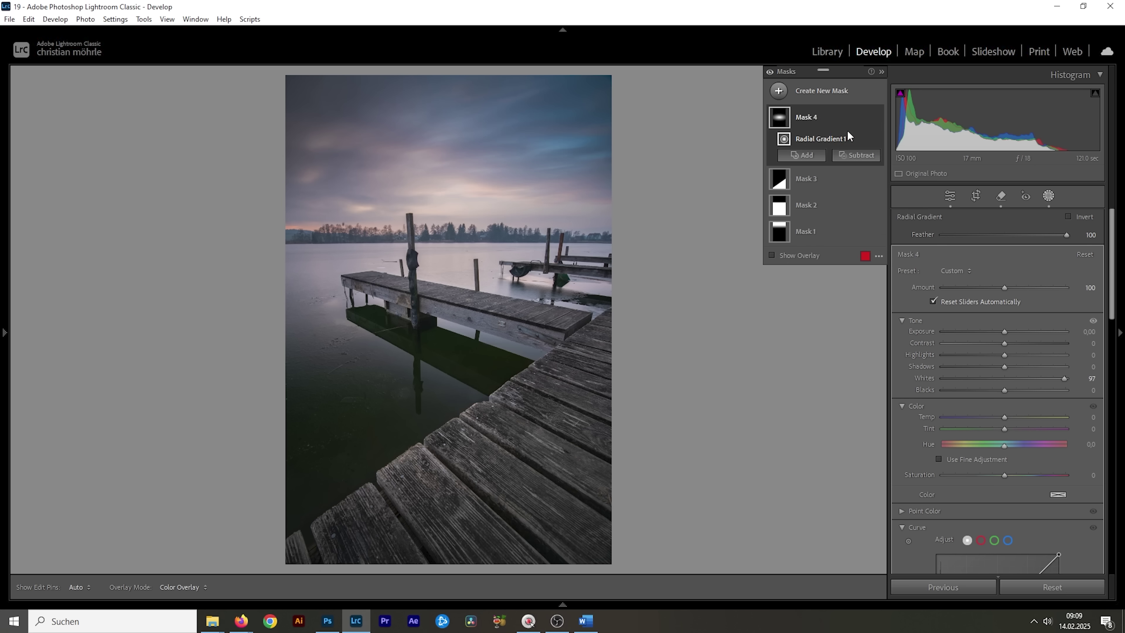
pyautogui.click(831, 141)
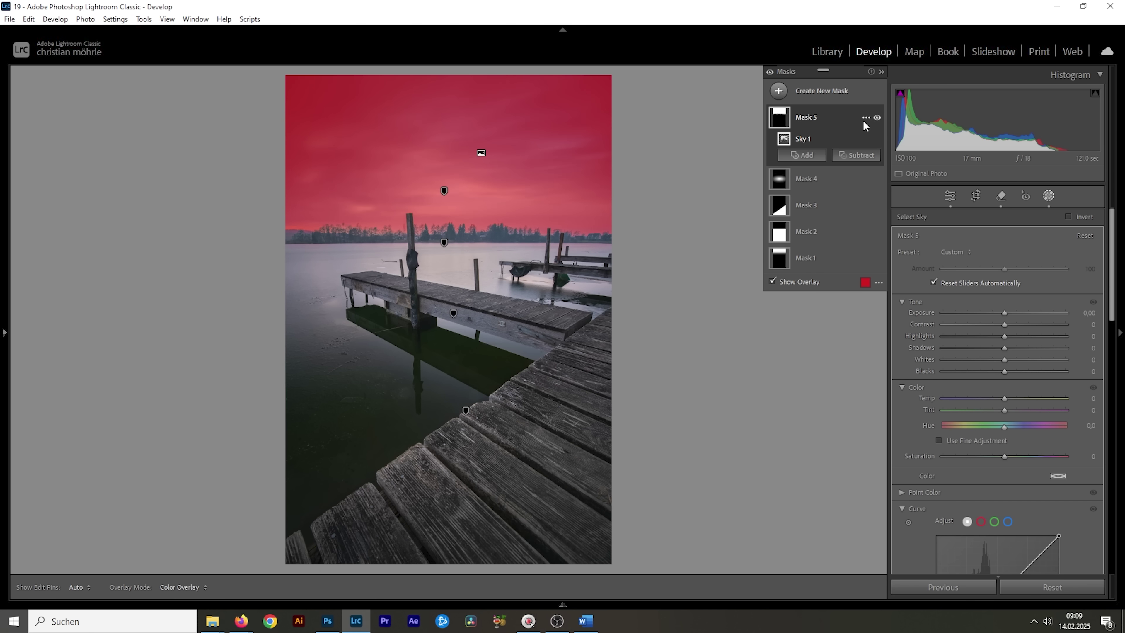
pyautogui.click(865, 118)
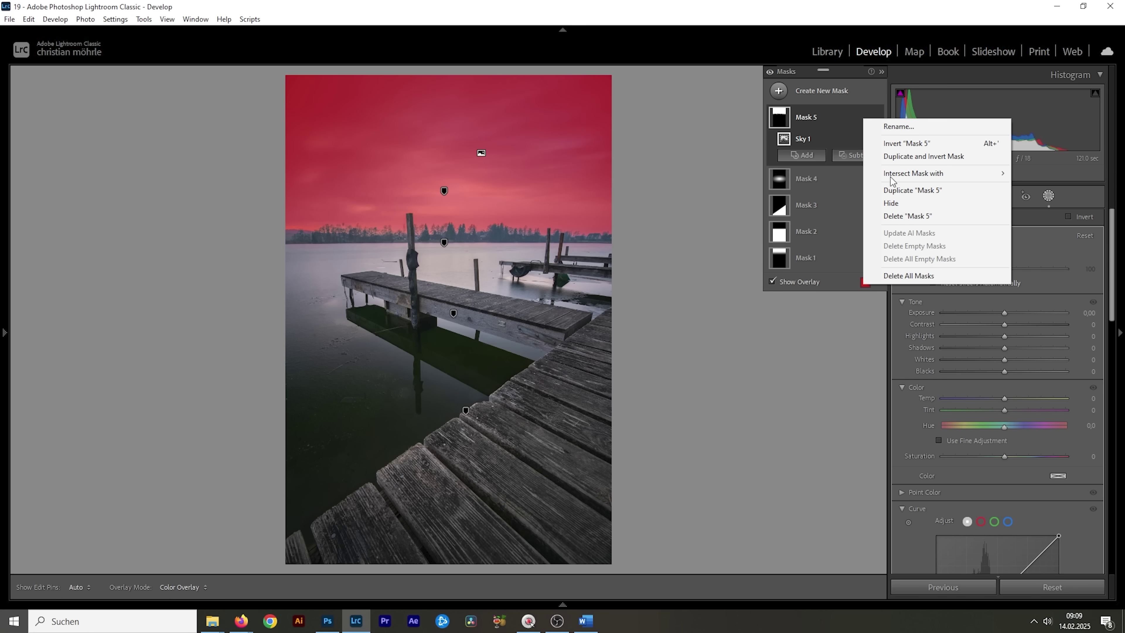
pyautogui.moveTo(892, 177)
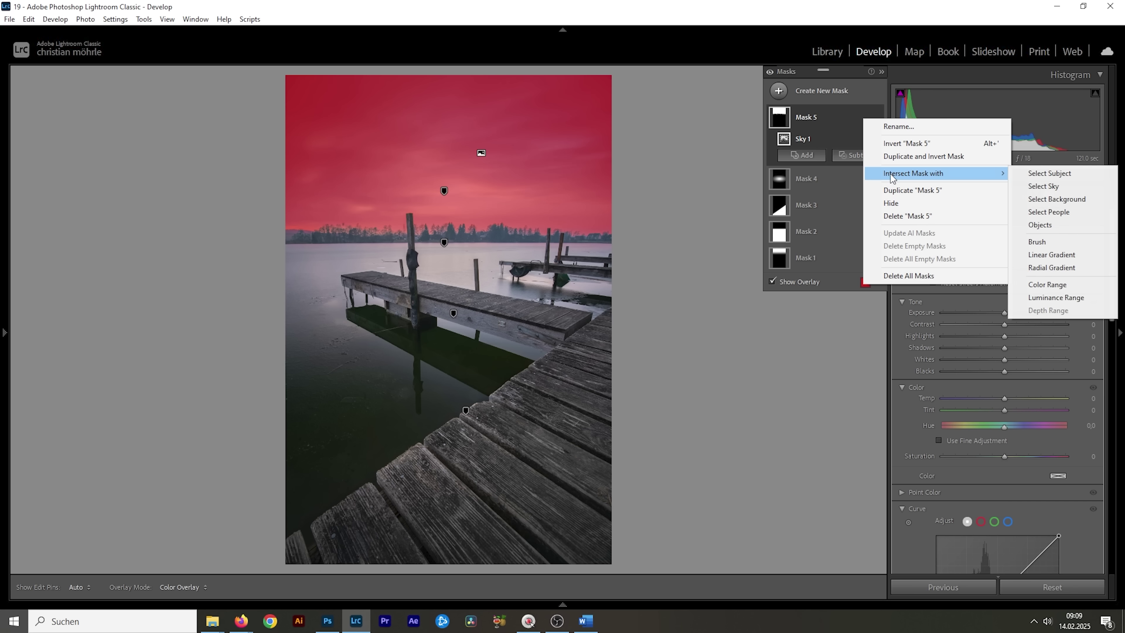
pyautogui.click(1069, 269)
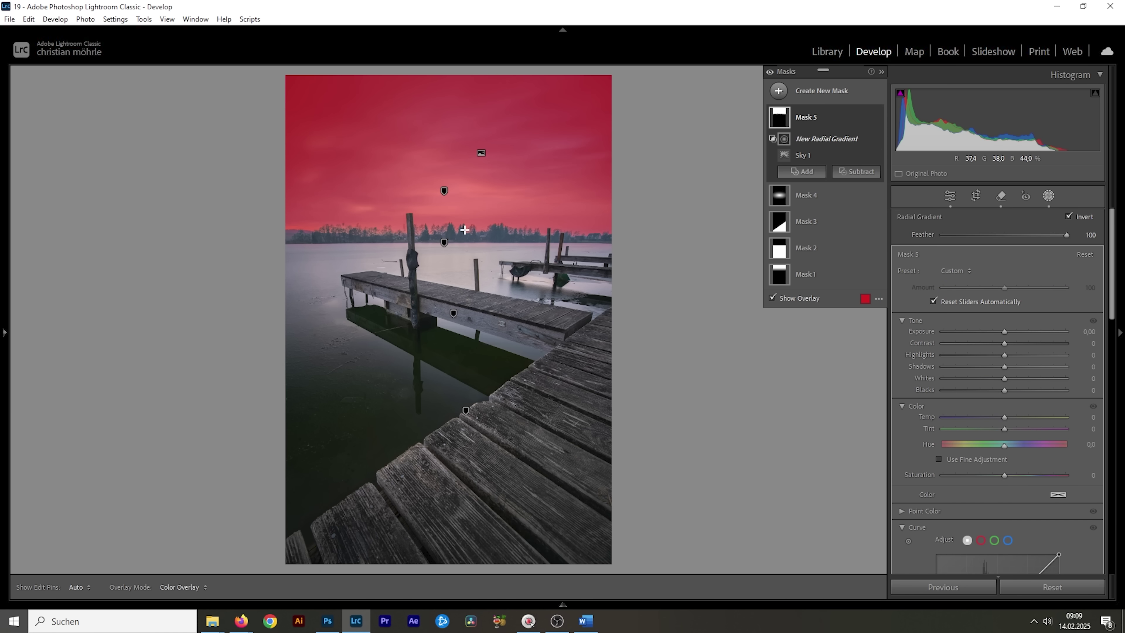
pyautogui.moveTo(390, 243); pyautogui.dragTo(600, 318)
pyautogui.moveTo(373, 244); pyautogui.dragTo(439, 241)
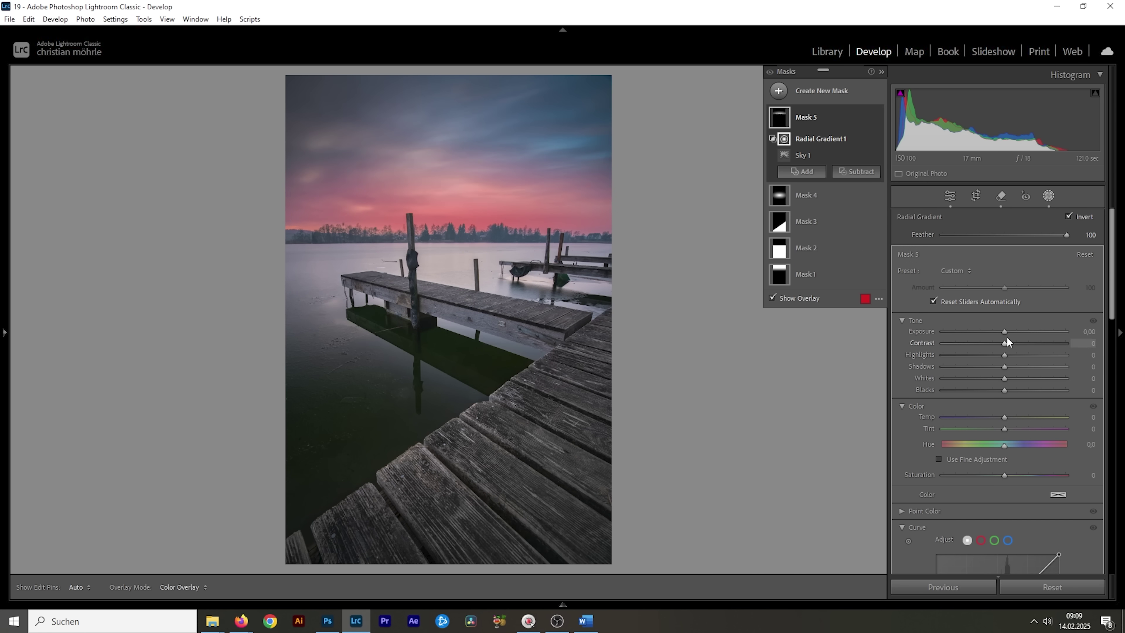
# - Set the masked area's Exposure to 0.25 and Whites to 48
pyautogui.moveTo(1004, 333); pyautogui.dragTo(1011, 333)
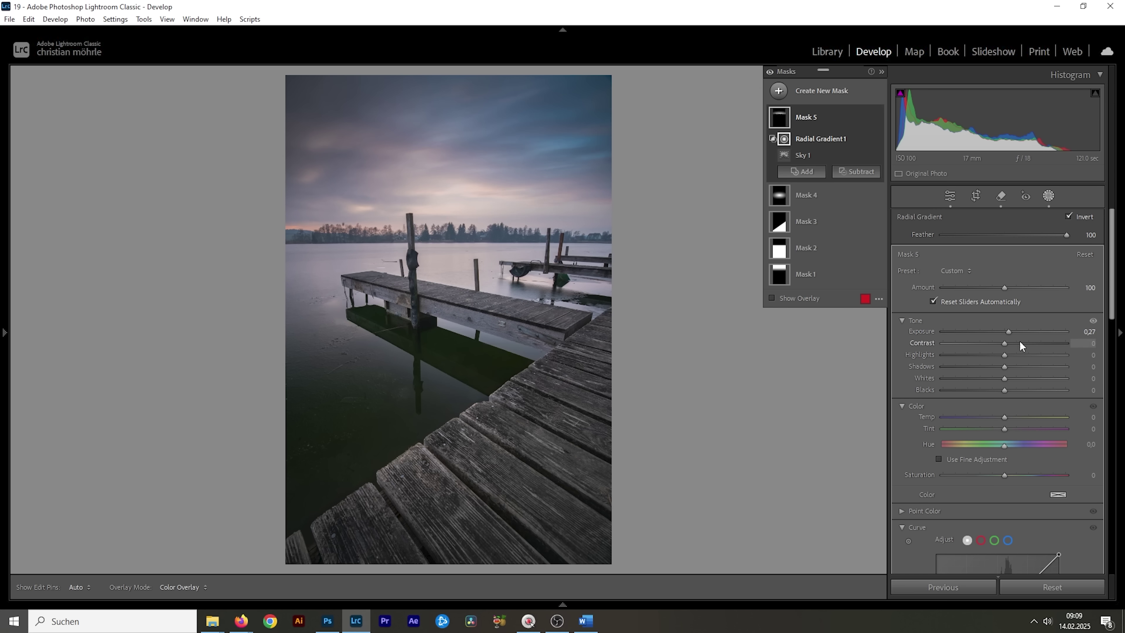
pyautogui.moveTo(1089, 332); pyautogui.dragTo(1087, 331)
pyautogui.moveTo(1006, 379); pyautogui.dragTo(1032, 390)
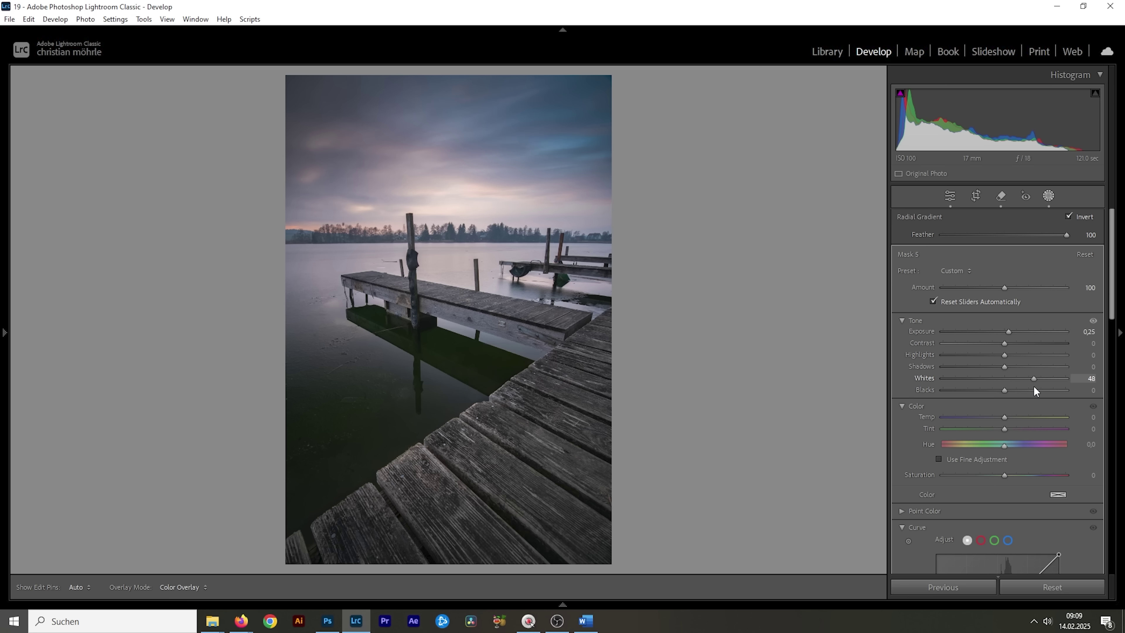
pyautogui.moveTo(1035, 385); pyautogui.dragTo(1034, 385)
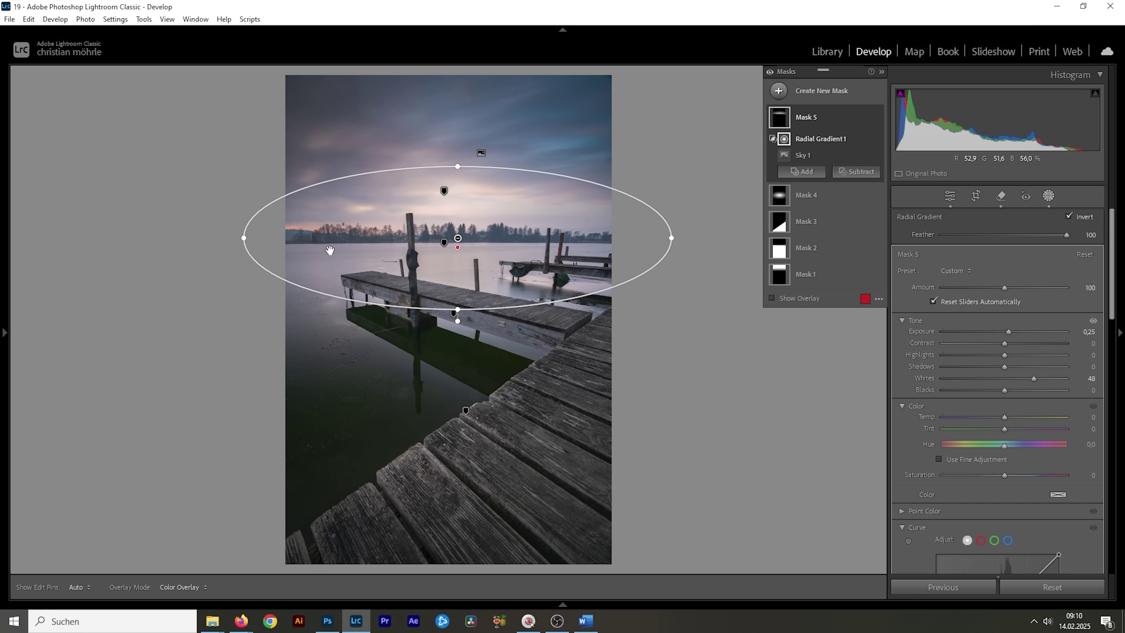
# - Add a new linear gradient mask down to the horizon and subtract the sky from it
pyautogui.click(801, 172)
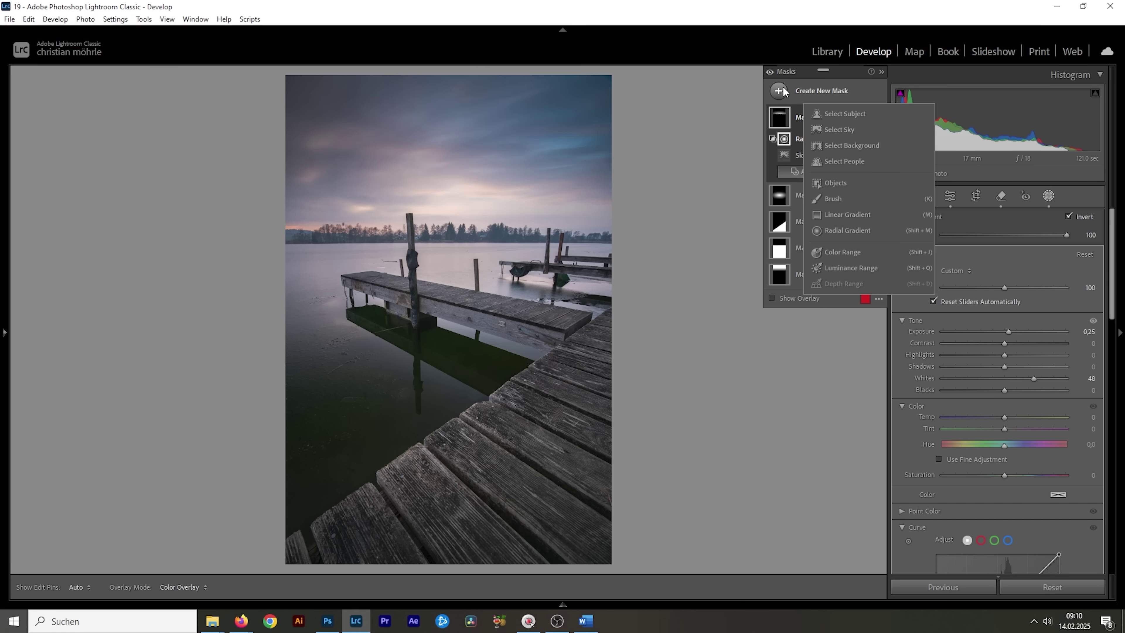
pyautogui.click(840, 215)
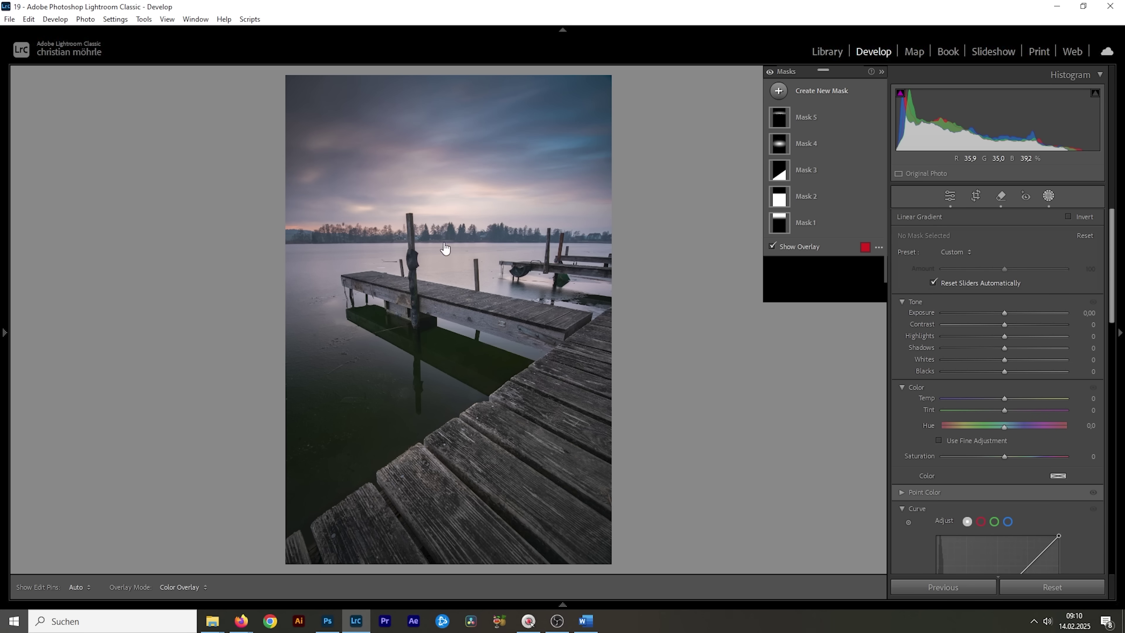
pyautogui.moveTo(446, 241); pyautogui.dragTo(452, 242)
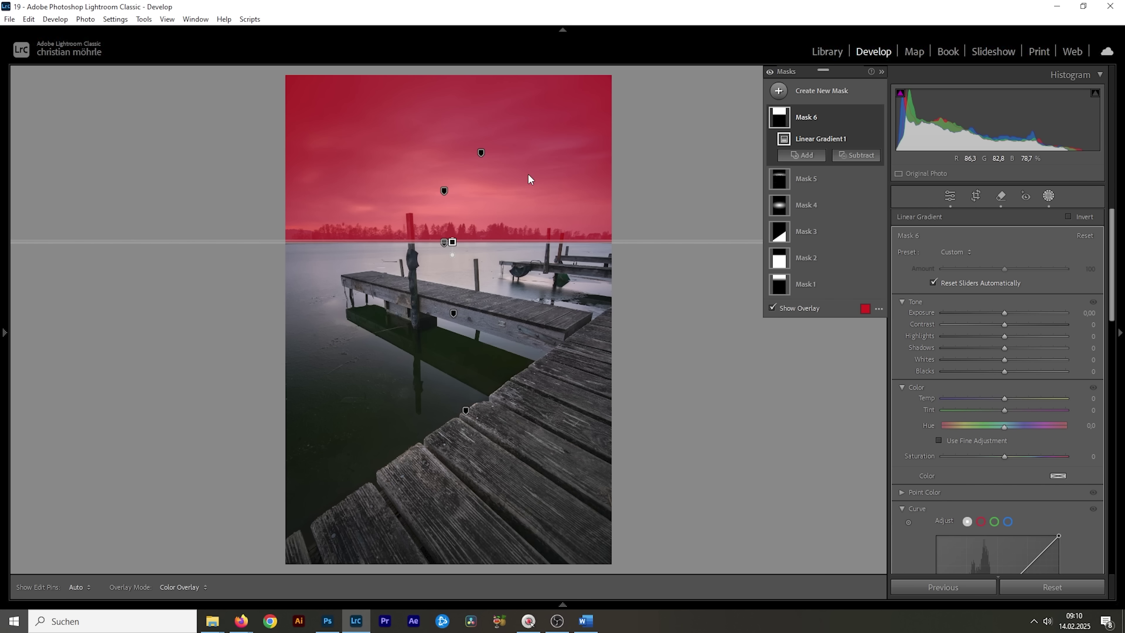
pyautogui.click(856, 155)
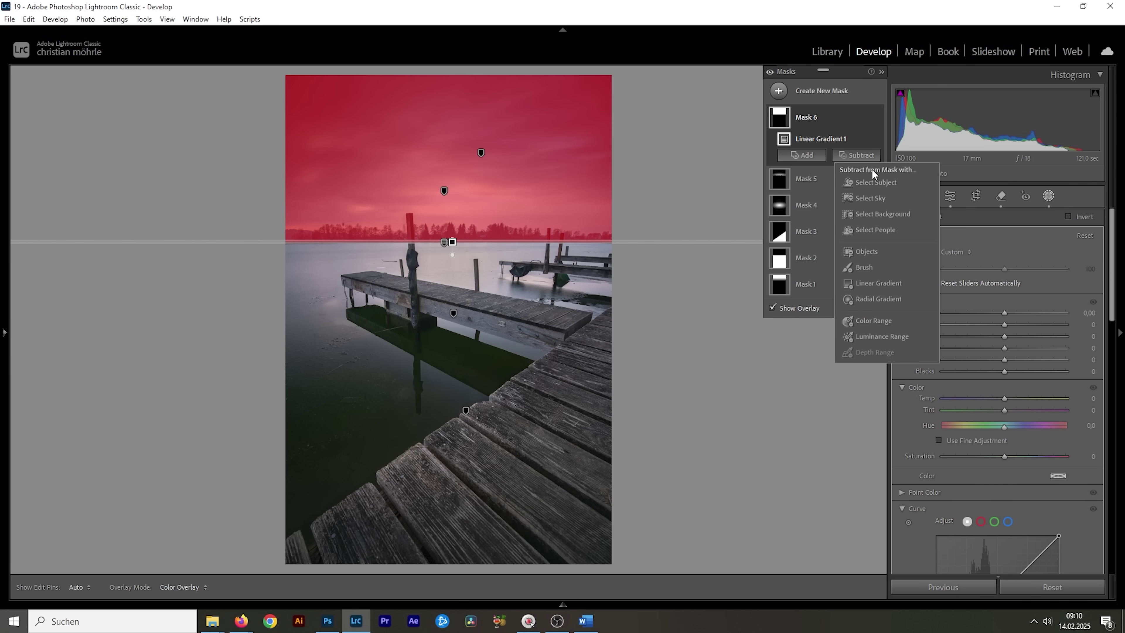
pyautogui.click(880, 196)
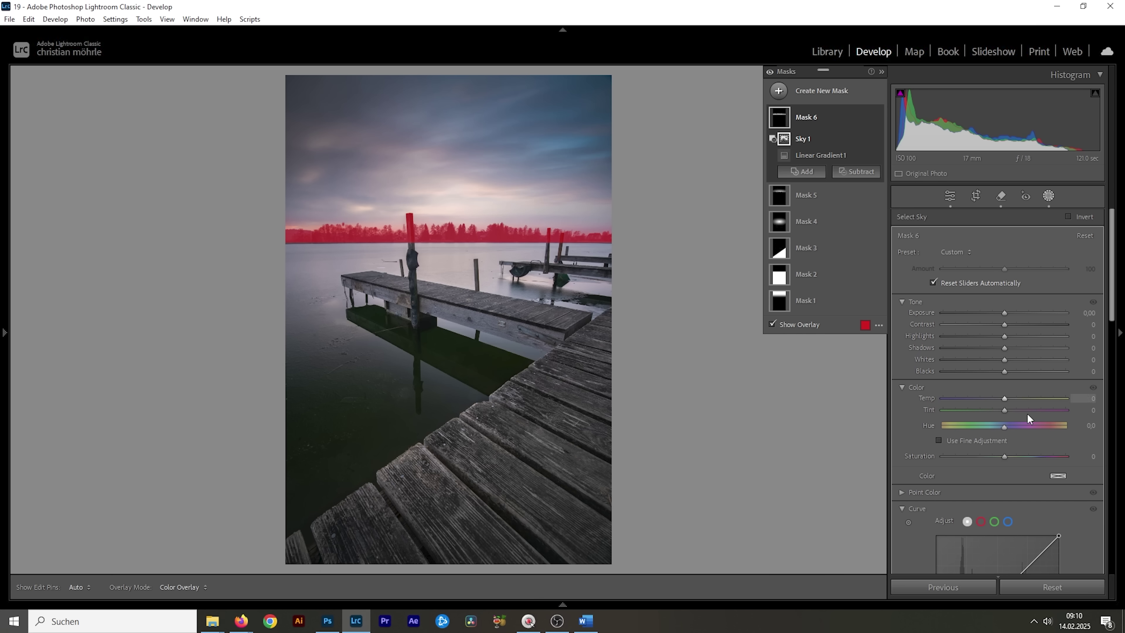
# - Set the treeline mask to Contrast 7, Blacks -19 and Saturation -47
pyautogui.moveTo(1005, 372); pyautogui.dragTo(995, 373)
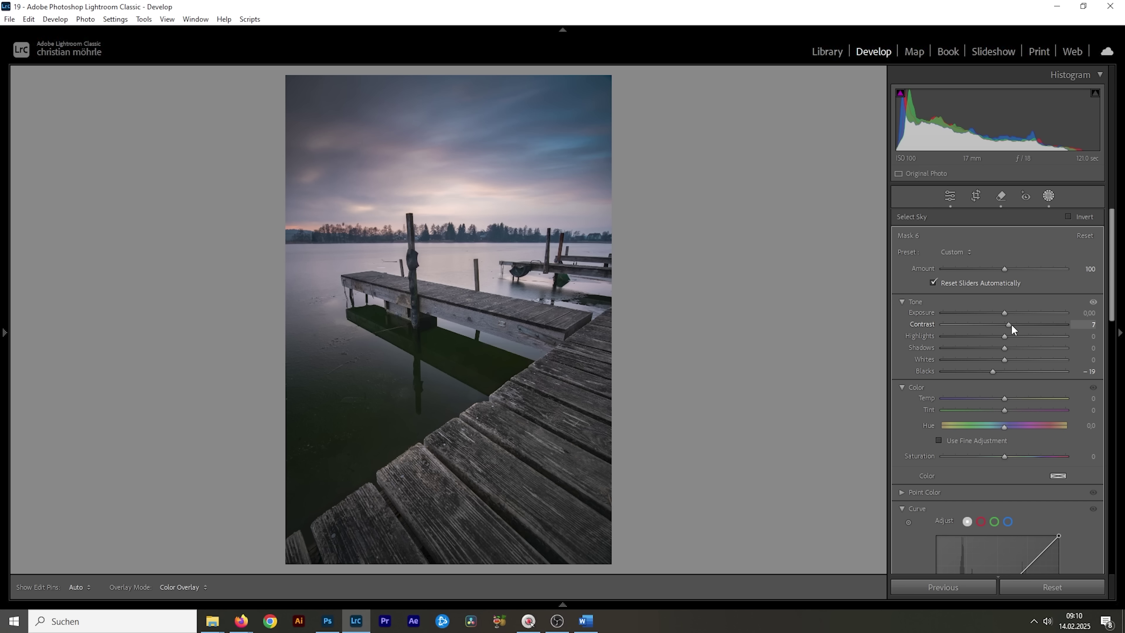
pyautogui.moveTo(1011, 324); pyautogui.dragTo(1011, 323)
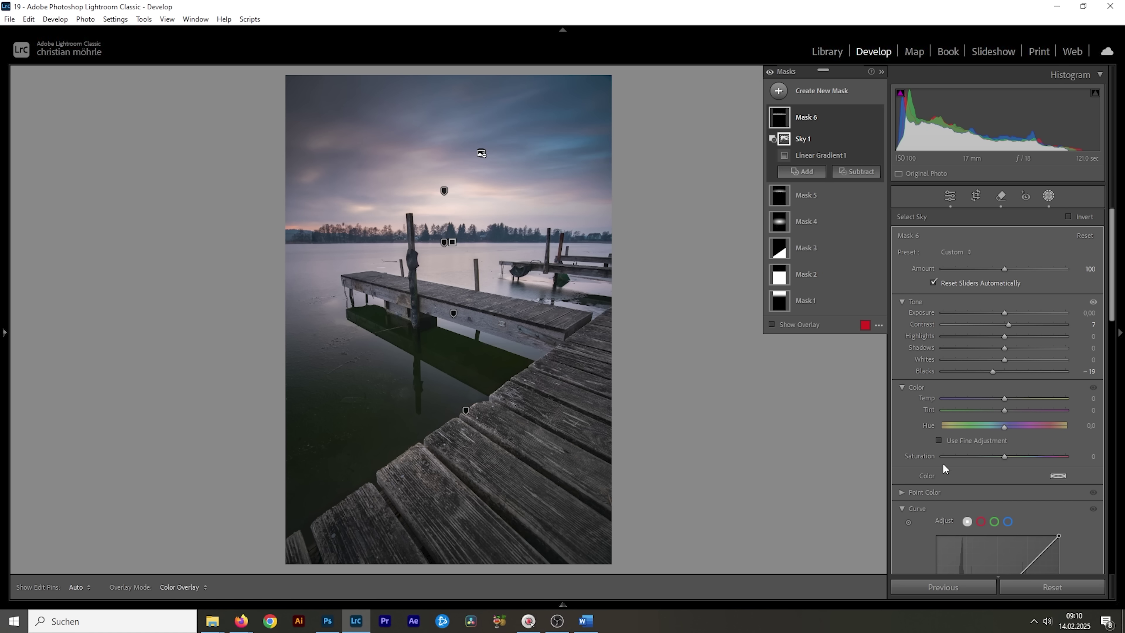
pyautogui.moveTo(1006, 456); pyautogui.dragTo(992, 456)
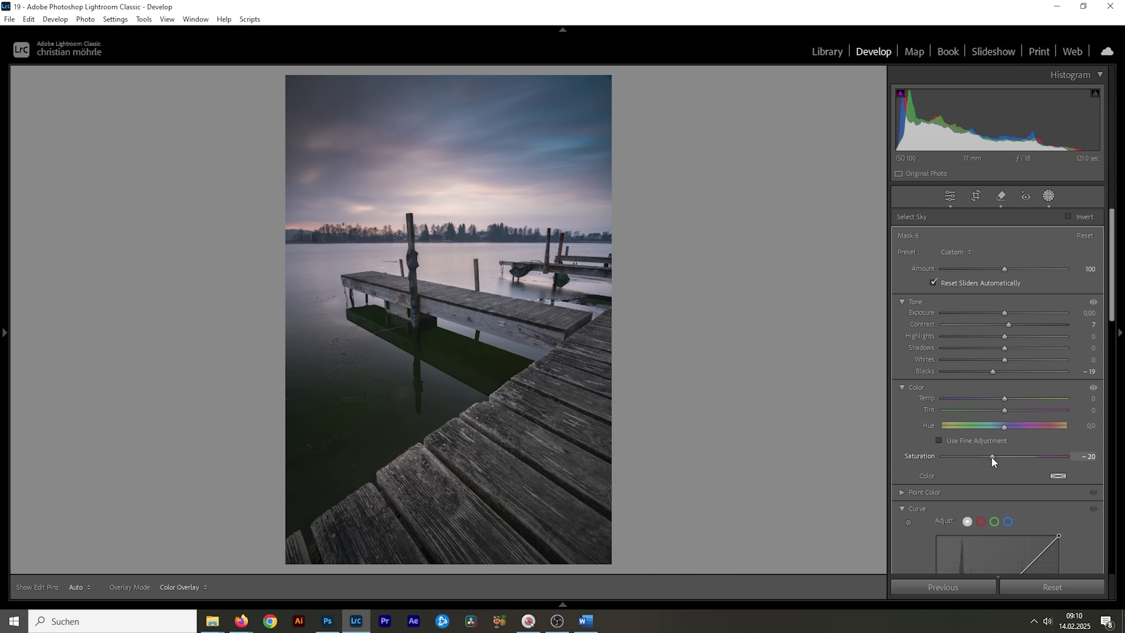
pyautogui.moveTo(988, 456); pyautogui.dragTo(976, 458)
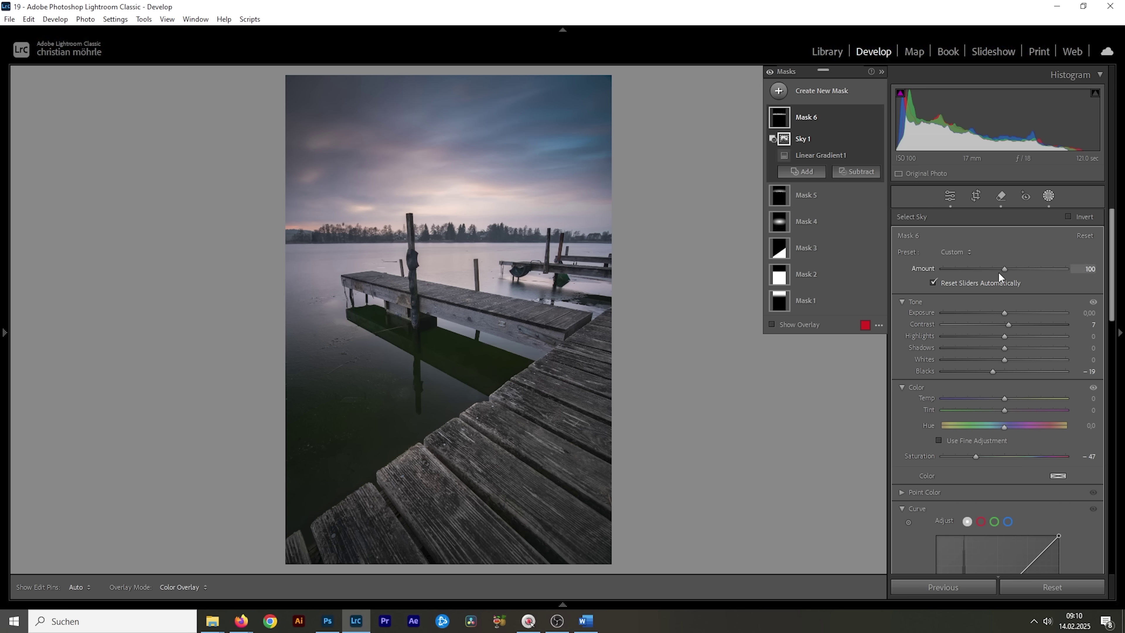
pyautogui.click(770, 72)
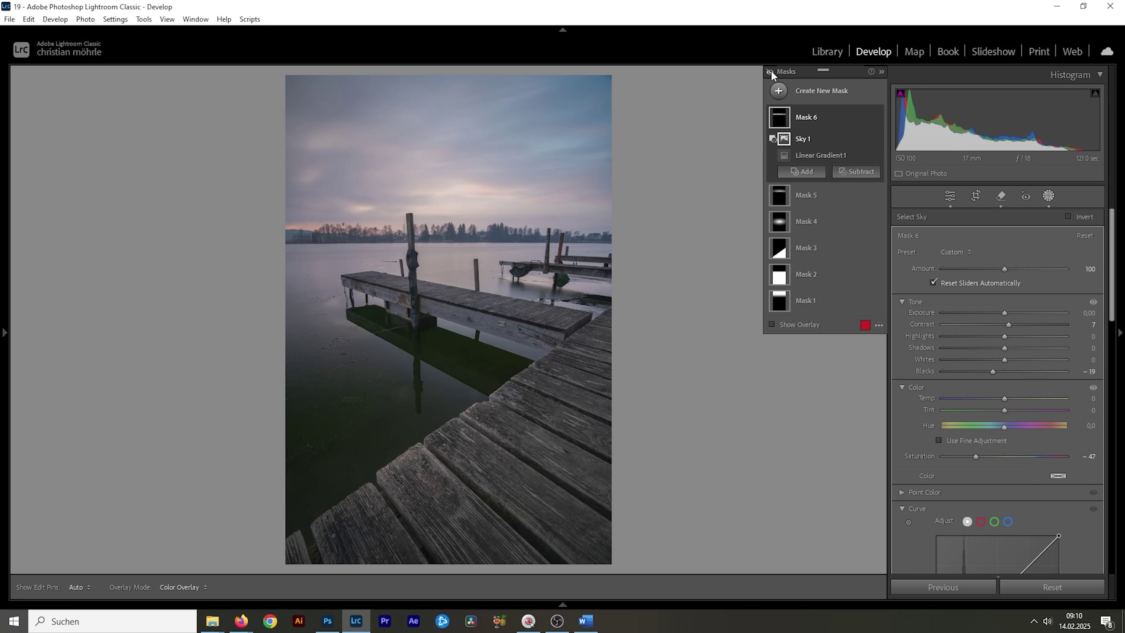
pyautogui.click(771, 72)
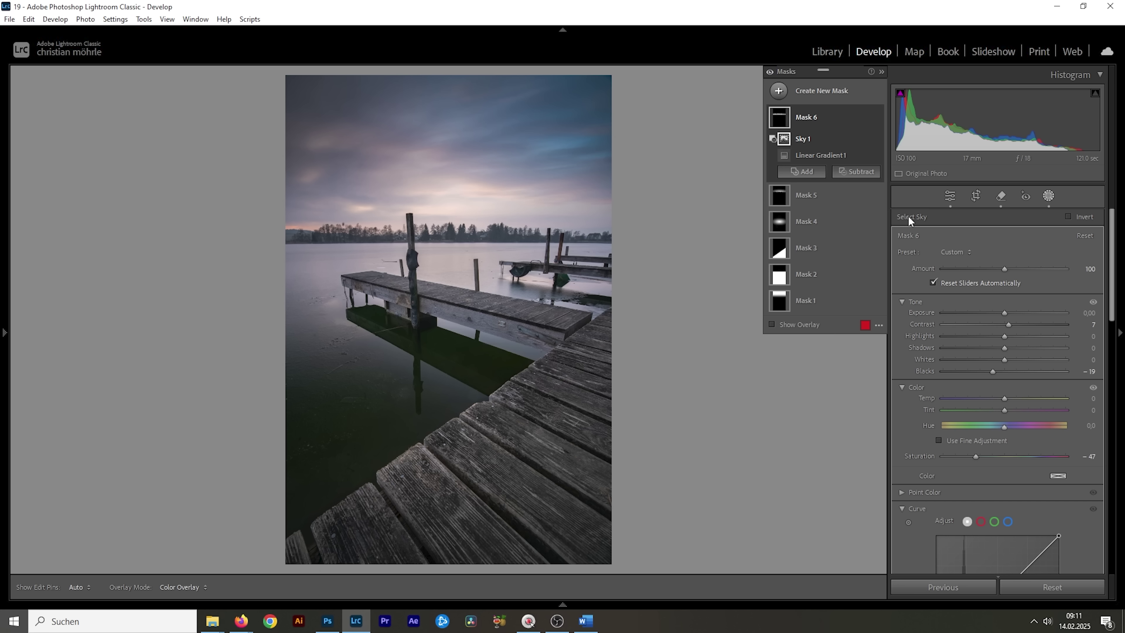
# - Shift the Orange hue to +9 in the Color Mixer's HSL controls
pyautogui.click(954, 193)
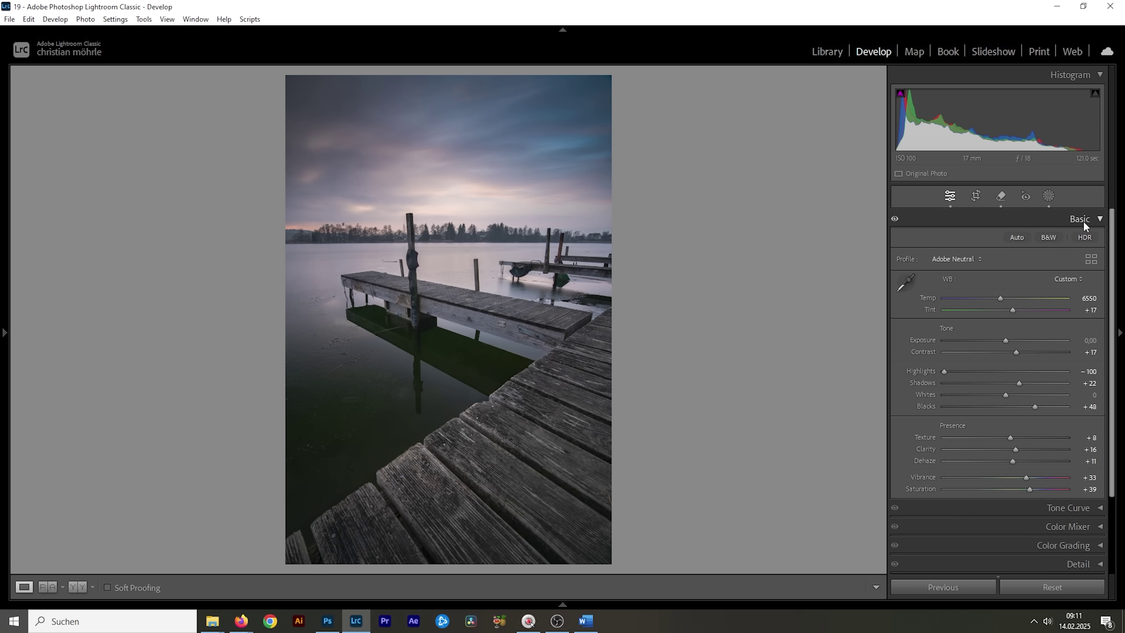
pyautogui.click(1086, 221)
pyautogui.click(1064, 257)
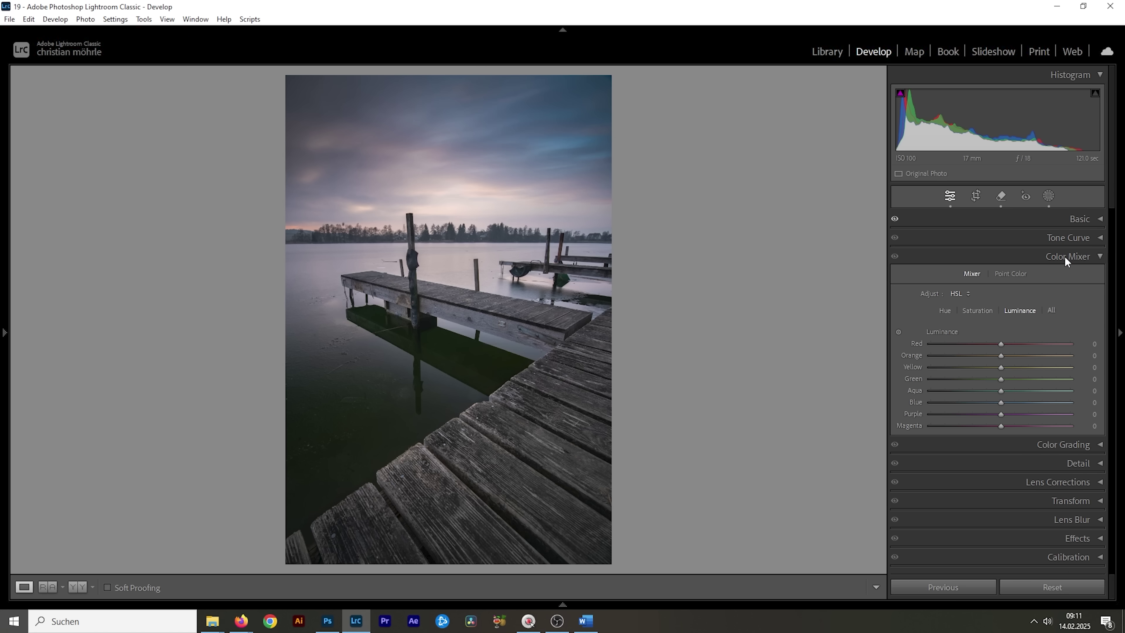
pyautogui.click(946, 311)
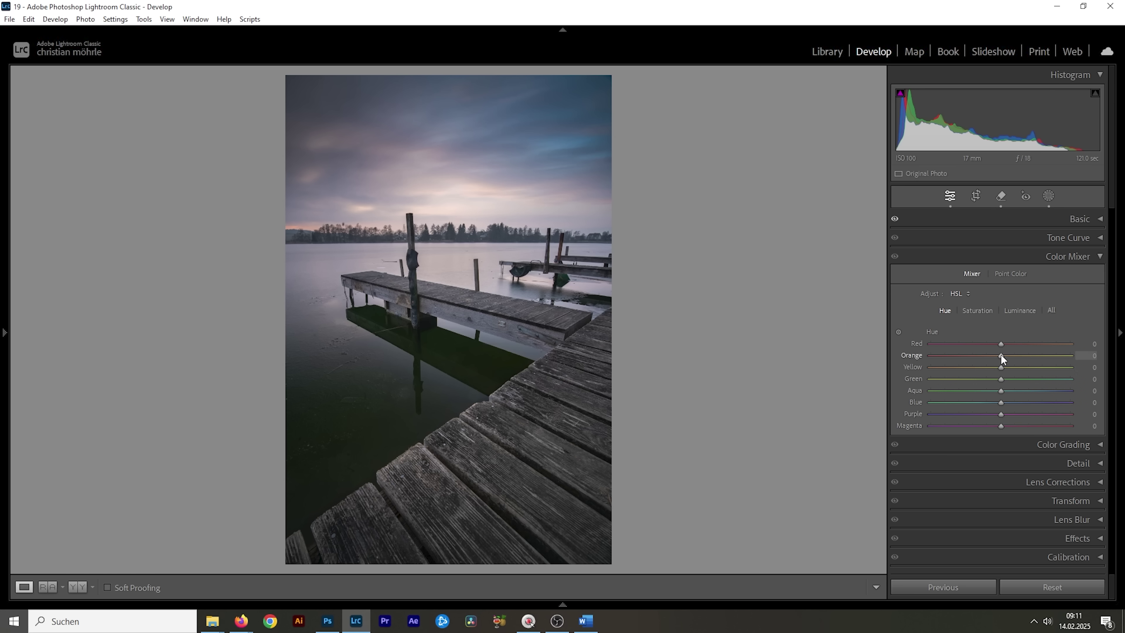
pyautogui.moveTo(1002, 355); pyautogui.dragTo(1009, 357)
# - Raise saturation to Red +10, Orange +44 and Yellow +41, and cut Green to -74
pyautogui.click(974, 311)
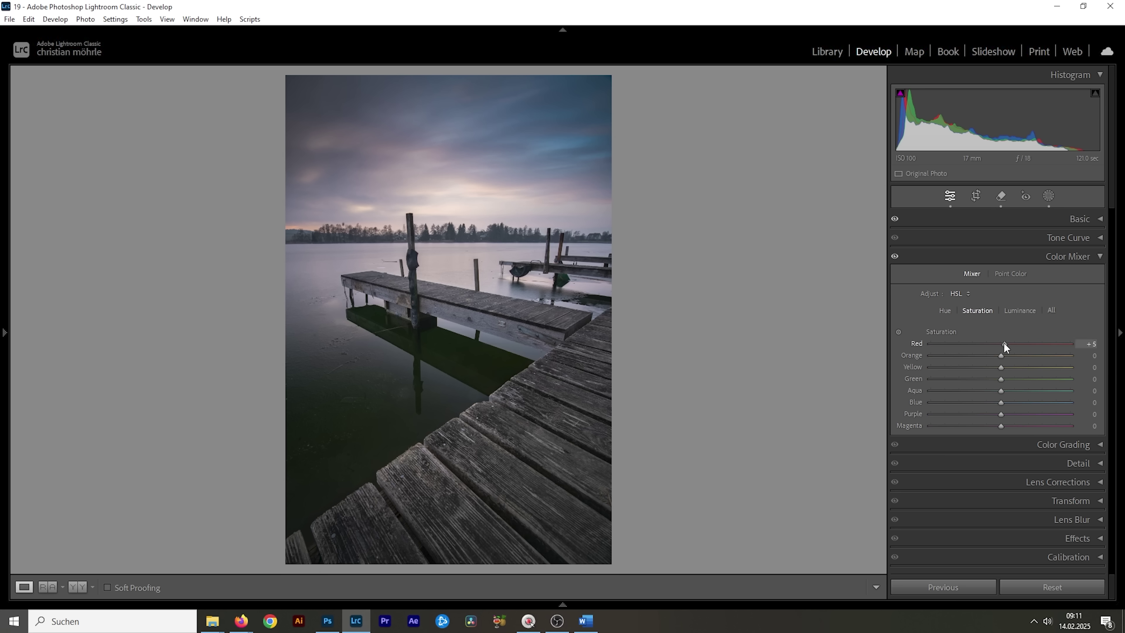
pyautogui.moveTo(1006, 343); pyautogui.dragTo(960, 380)
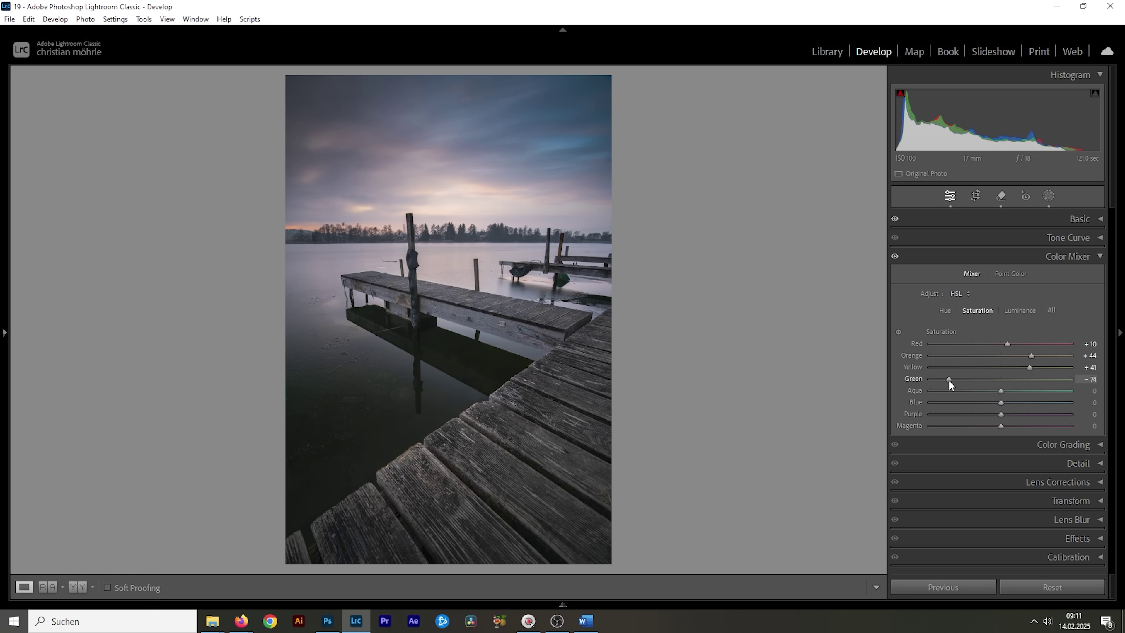
pyautogui.moveTo(1000, 402); pyautogui.dragTo(1019, 404)
pyautogui.click(1093, 260)
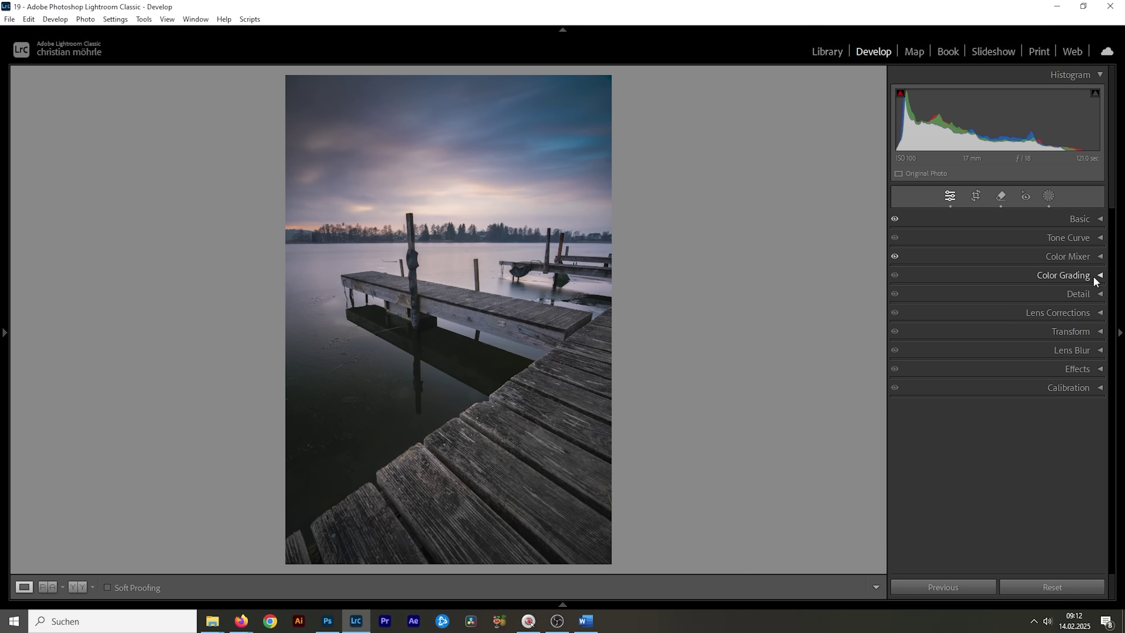
# - Give the highlights a warm, fully saturated color grade that turns the sky pink
pyautogui.click(1083, 275)
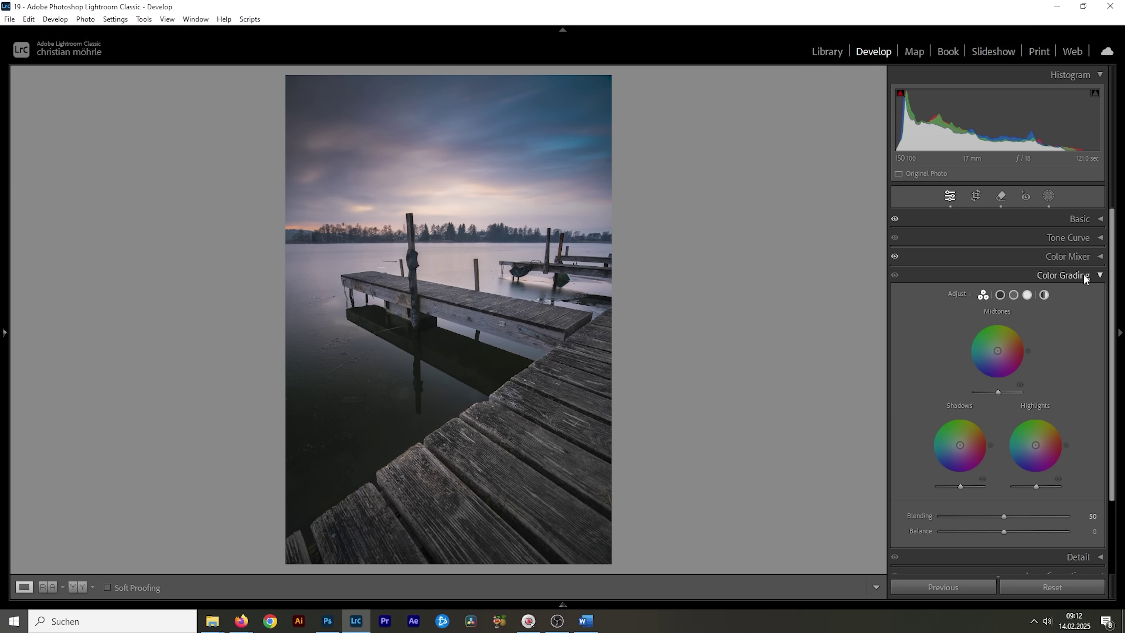
pyautogui.click(1030, 294)
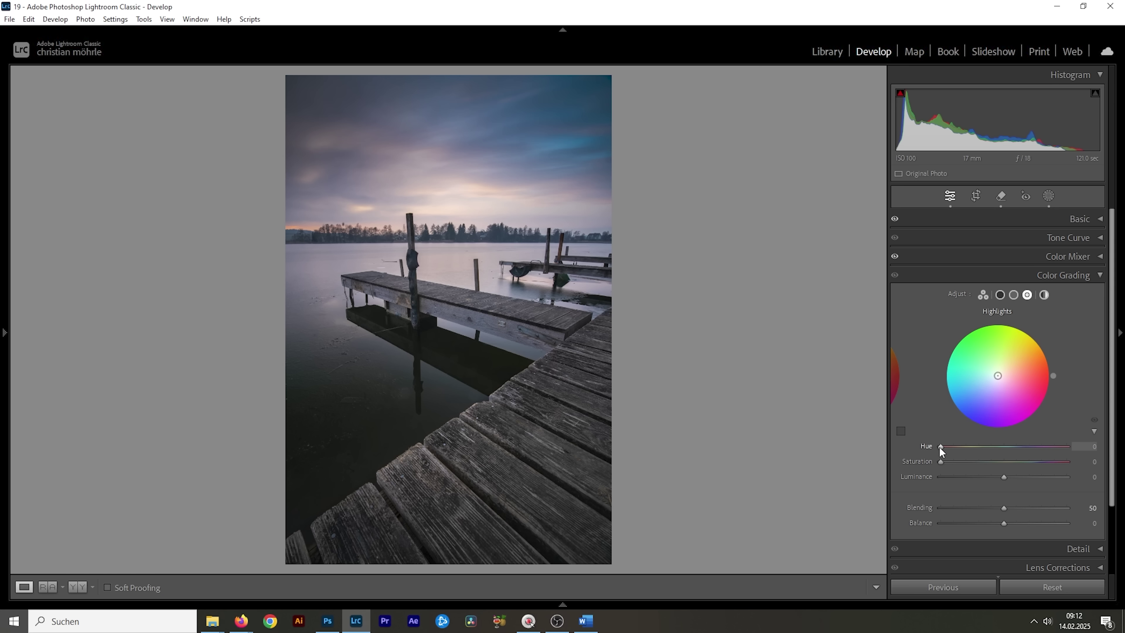
pyautogui.moveTo(939, 447); pyautogui.dragTo(948, 450)
pyautogui.moveTo(944, 462); pyautogui.dragTo(1067, 463)
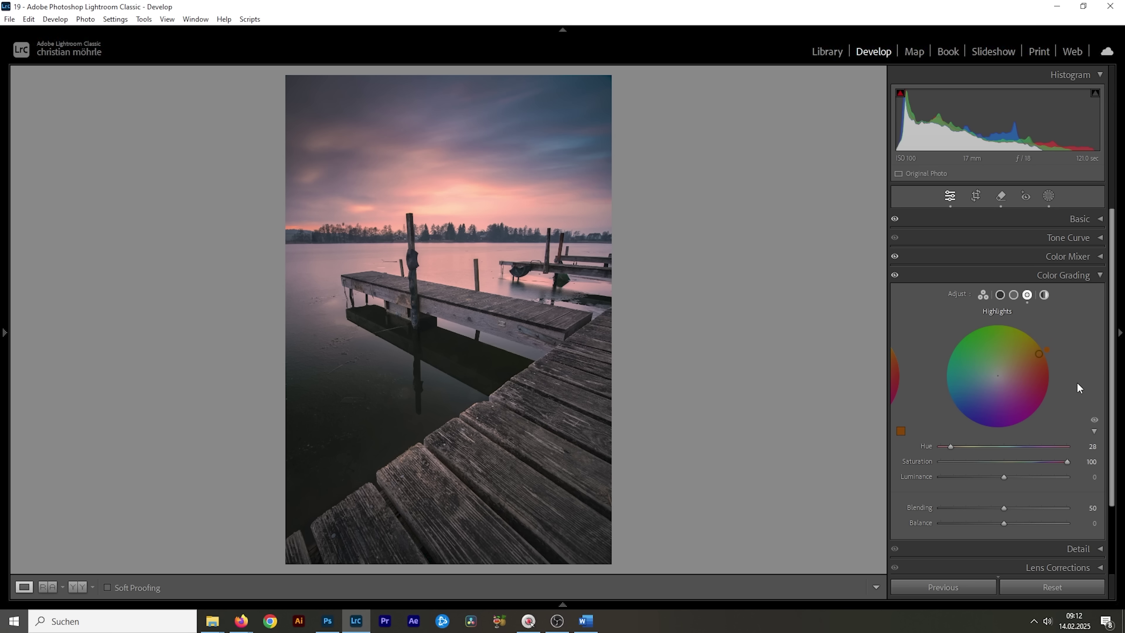
# - Tint the shadows blue at Hue 225, Saturation 7, and compare before and after
pyautogui.click(1000, 295)
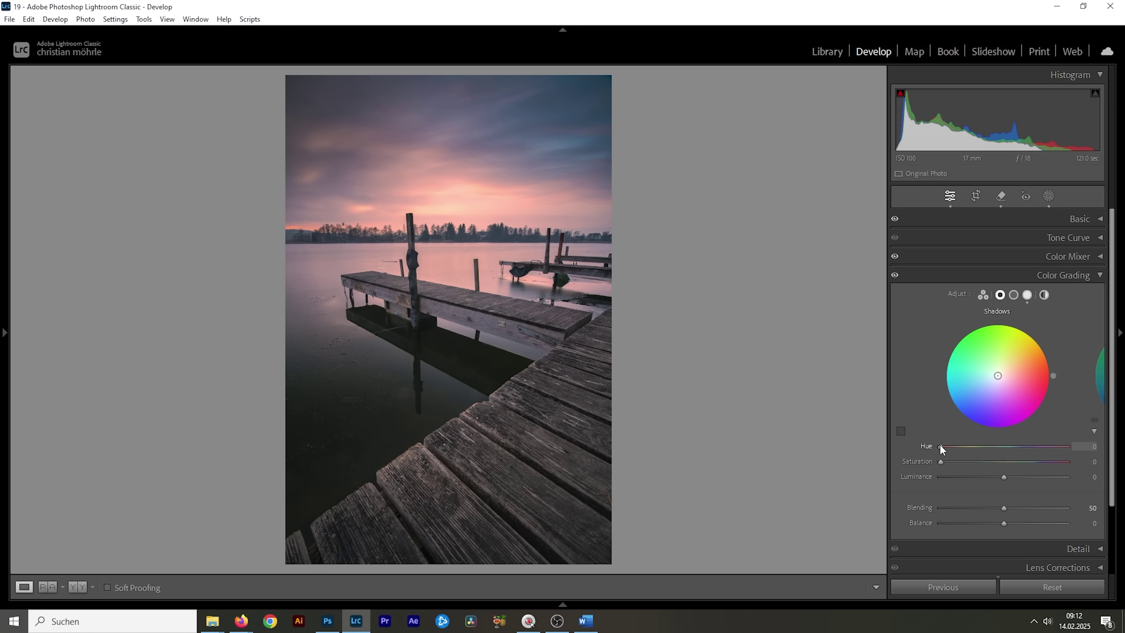
pyautogui.moveTo(941, 447); pyautogui.dragTo(1019, 459)
pyautogui.moveTo(941, 461); pyautogui.dragTo(948, 461)
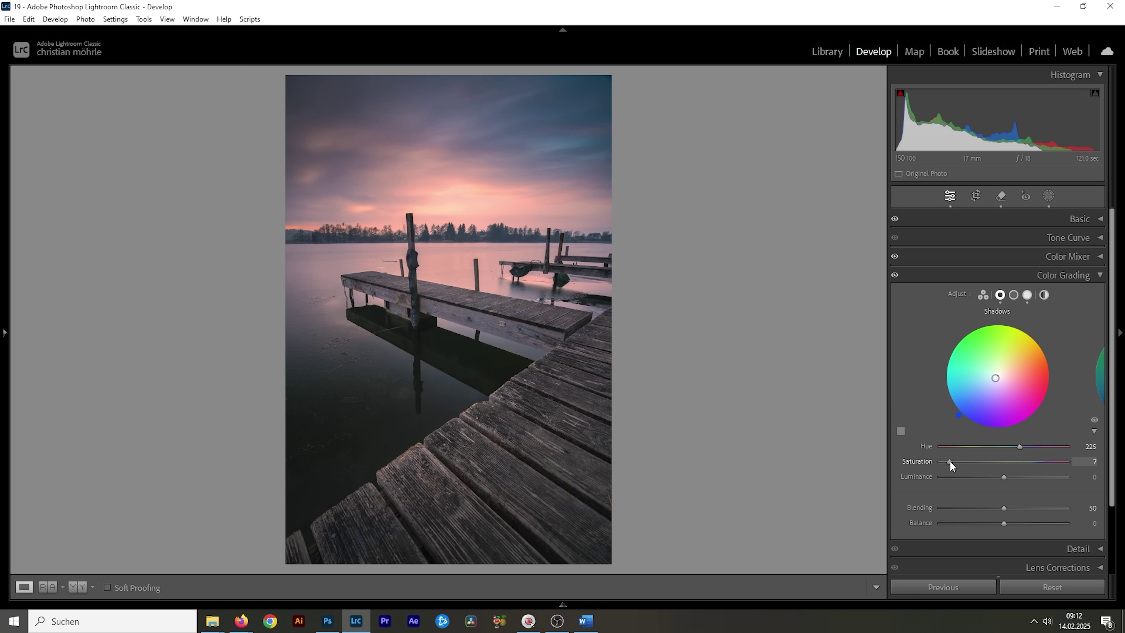
pyautogui.moveTo(949, 461); pyautogui.dragTo(950, 461)
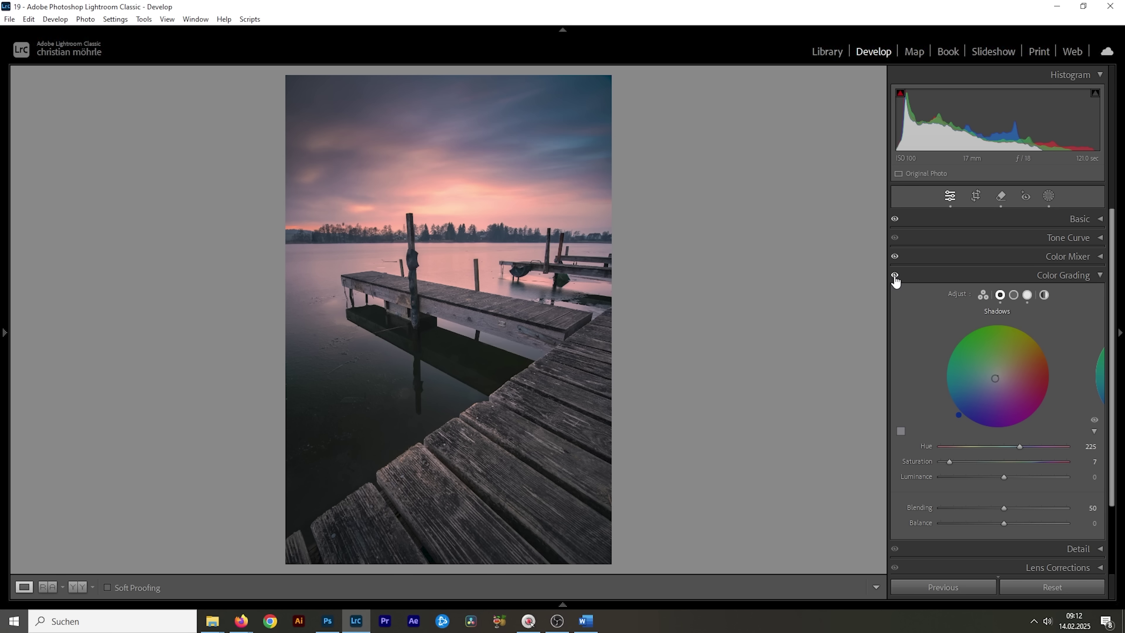
pyautogui.click(895, 276)
pyautogui.click(895, 276)
# - In Calibration, set Blue Primary Hue to -13 and adjust the Green and Red Primary hue and saturation
pyautogui.click(1076, 275)
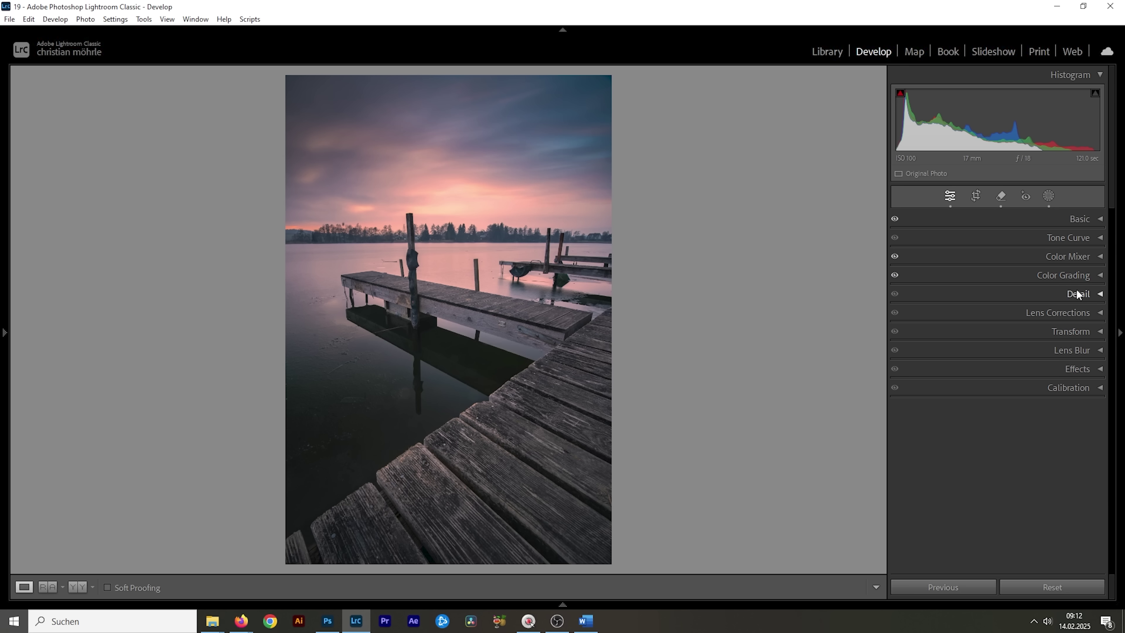
pyautogui.click(1058, 388)
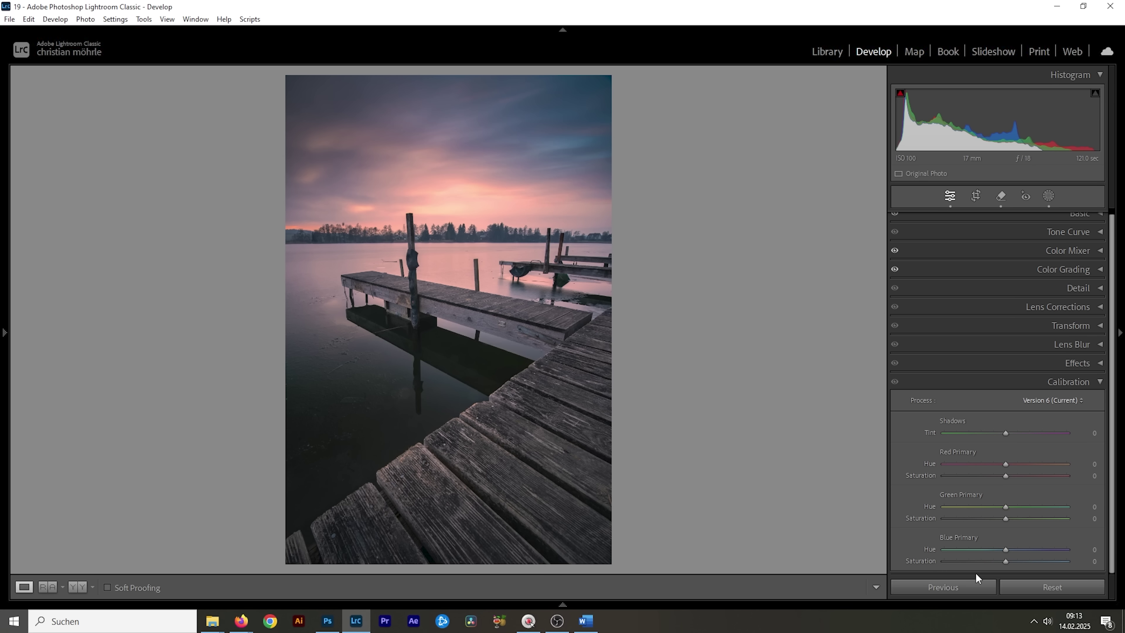
pyautogui.moveTo(998, 550); pyautogui.dragTo(990, 550)
pyautogui.moveTo(989, 549); pyautogui.dragTo(1036, 561)
pyautogui.moveTo(1007, 508); pyautogui.dragTo(1010, 507)
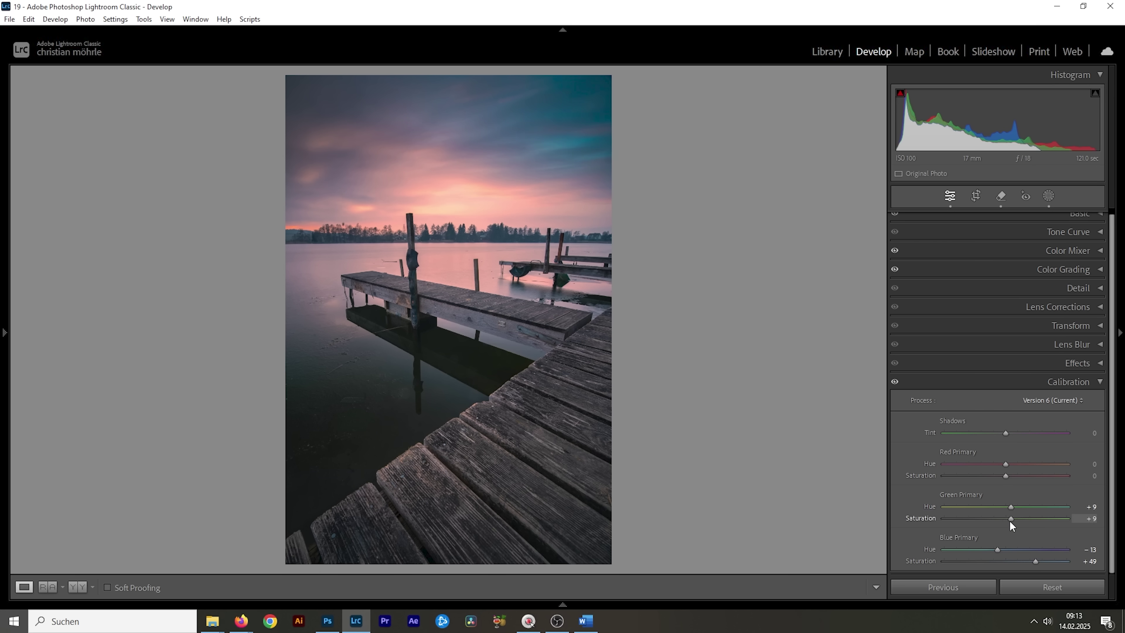
pyautogui.moveTo(1009, 520); pyautogui.dragTo(1010, 520)
pyautogui.moveTo(1007, 466); pyautogui.dragTo(1005, 466)
pyautogui.moveTo(1009, 477); pyautogui.dragTo(1022, 478)
# - Set Detail sharpening to Amount 77, Radius 0.5, Detail 100 and Masking 81
pyautogui.click(1068, 384)
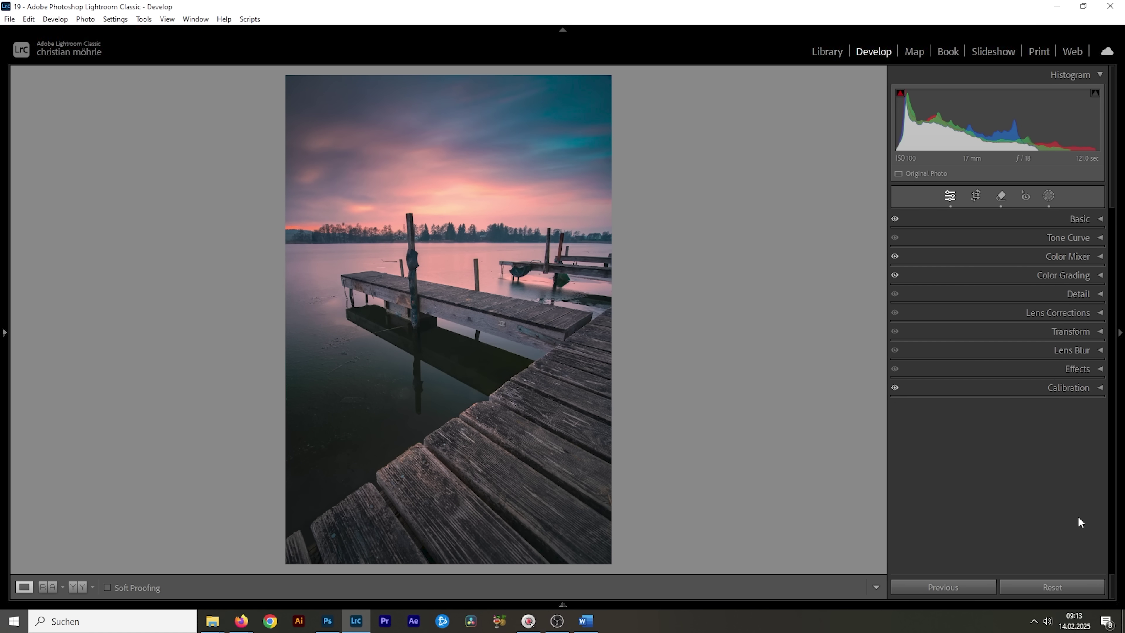
pyautogui.click(1071, 292)
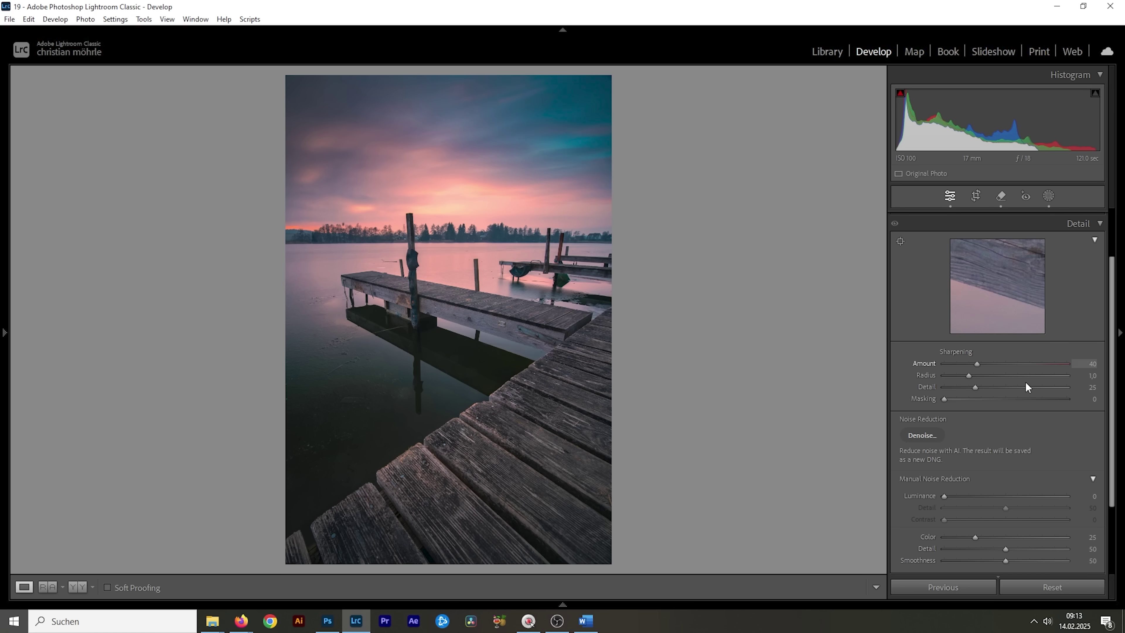
pyautogui.moveTo(969, 375); pyautogui.dragTo(840, 381)
pyautogui.moveTo(973, 387); pyautogui.dragTo(1114, 402)
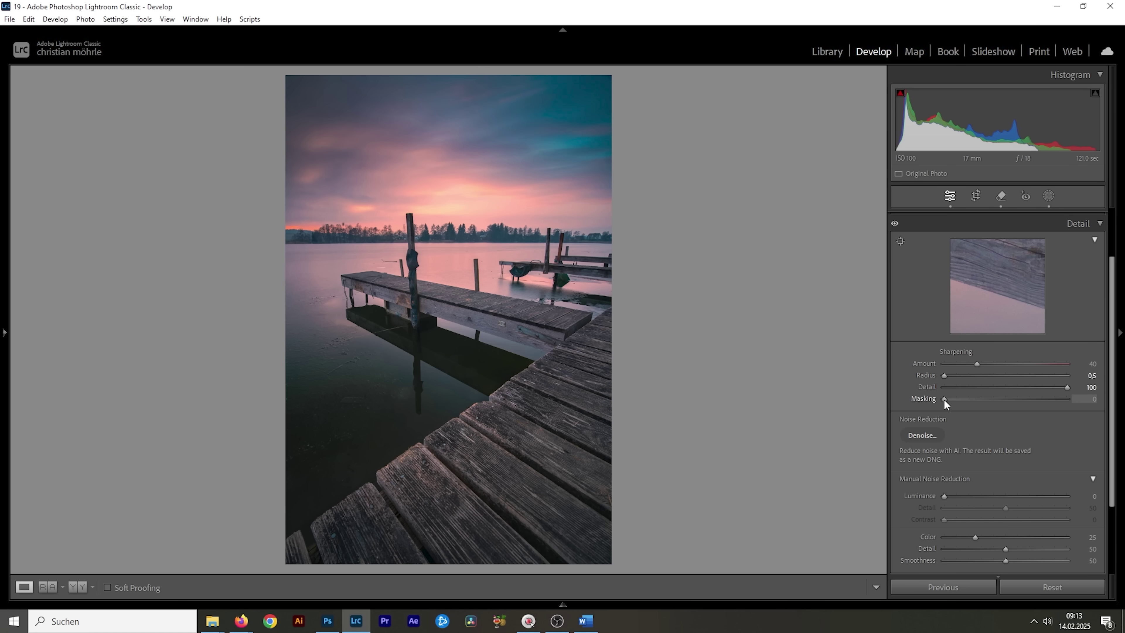
pyautogui.moveTo(944, 399); pyautogui.dragTo(1041, 410)
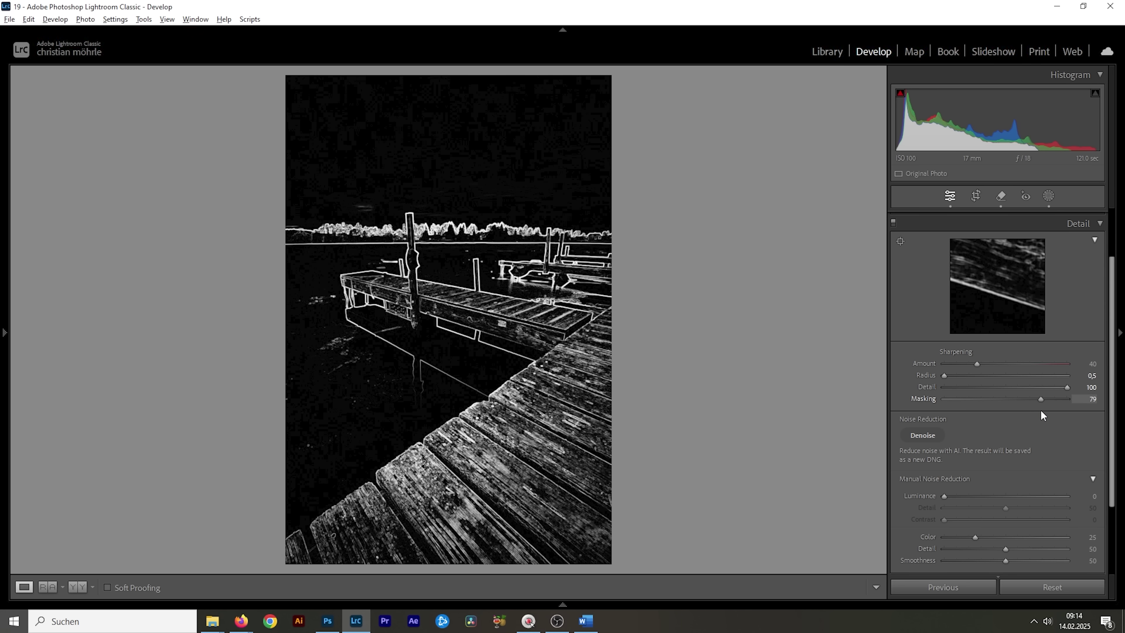
pyautogui.moveTo(1042, 412); pyautogui.dragTo(1041, 412)
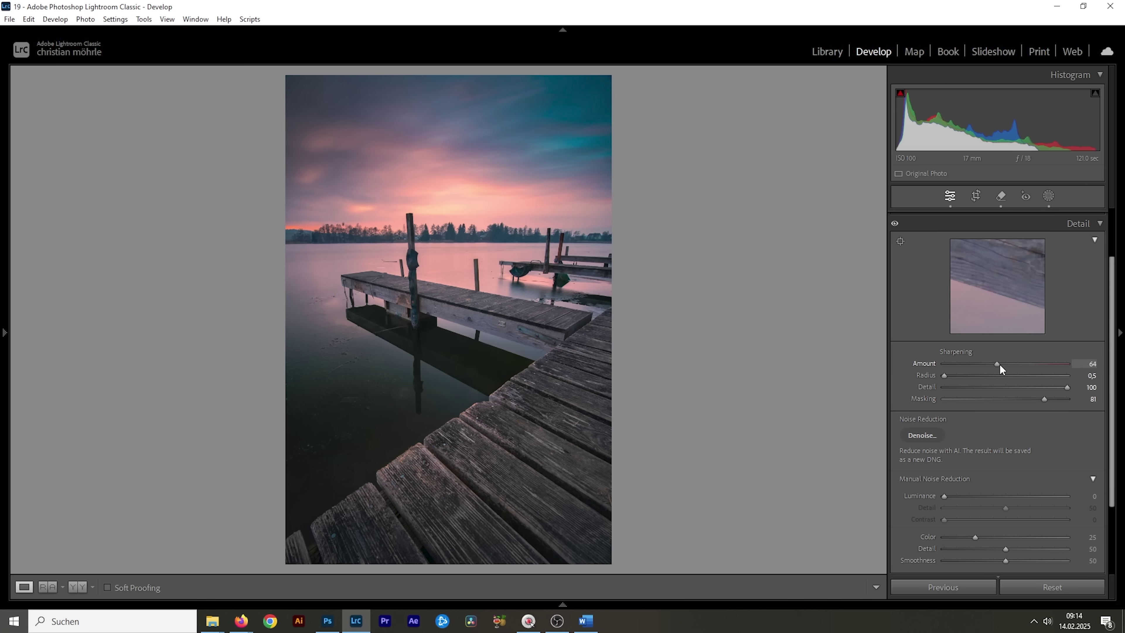
pyautogui.click(1007, 368)
# - Send a copy of the jetty photo with Lightroom adjustments to Color Efex Pro 4
pyautogui.click(562, 605)
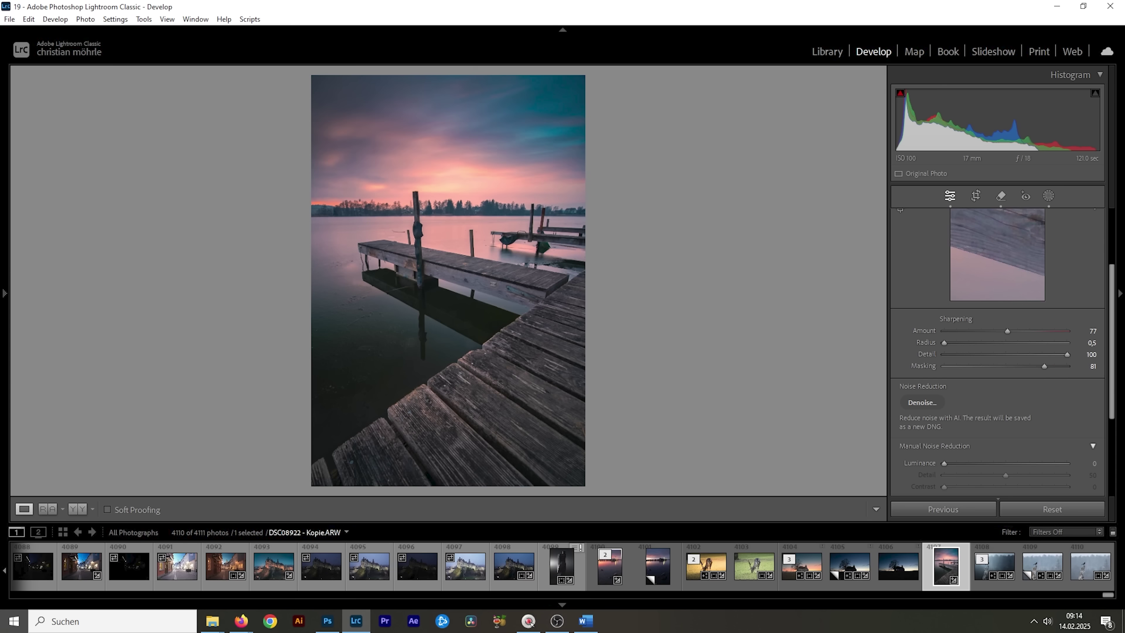
pyautogui.rightClick(945, 568)
pyautogui.moveTo(1013, 277)
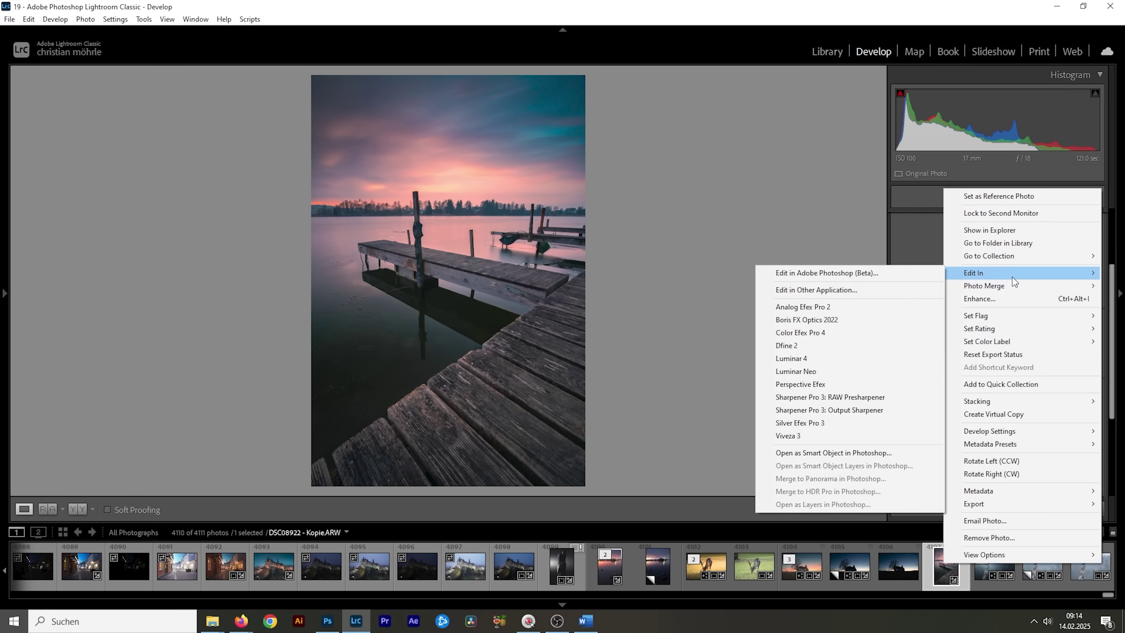
pyautogui.click(834, 334)
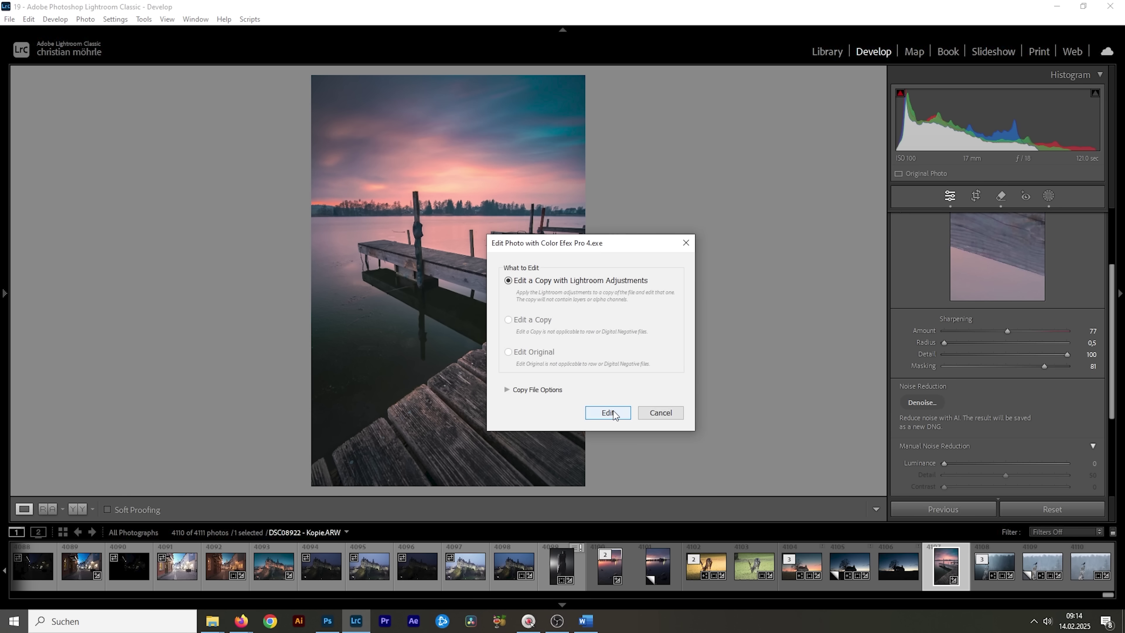
pyautogui.click(614, 415)
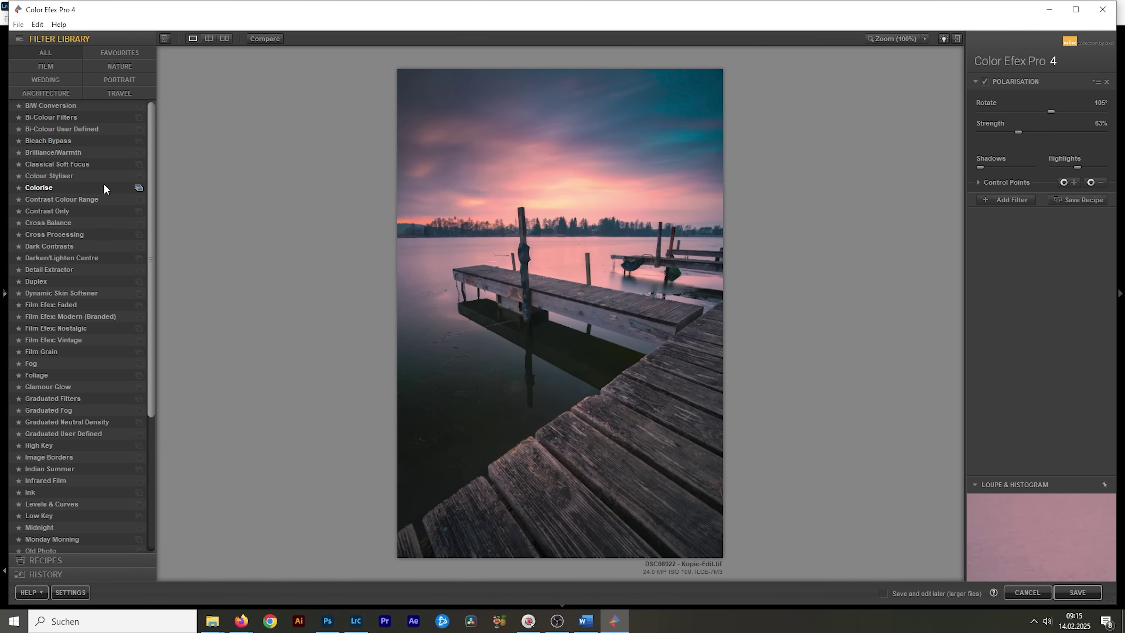
# - Apply Brilliance/Warmth with Warmth at 19% and add a second filter slot
pyautogui.click(91, 153)
pyautogui.moveTo(1043, 133); pyautogui.dragTo(1044, 135)
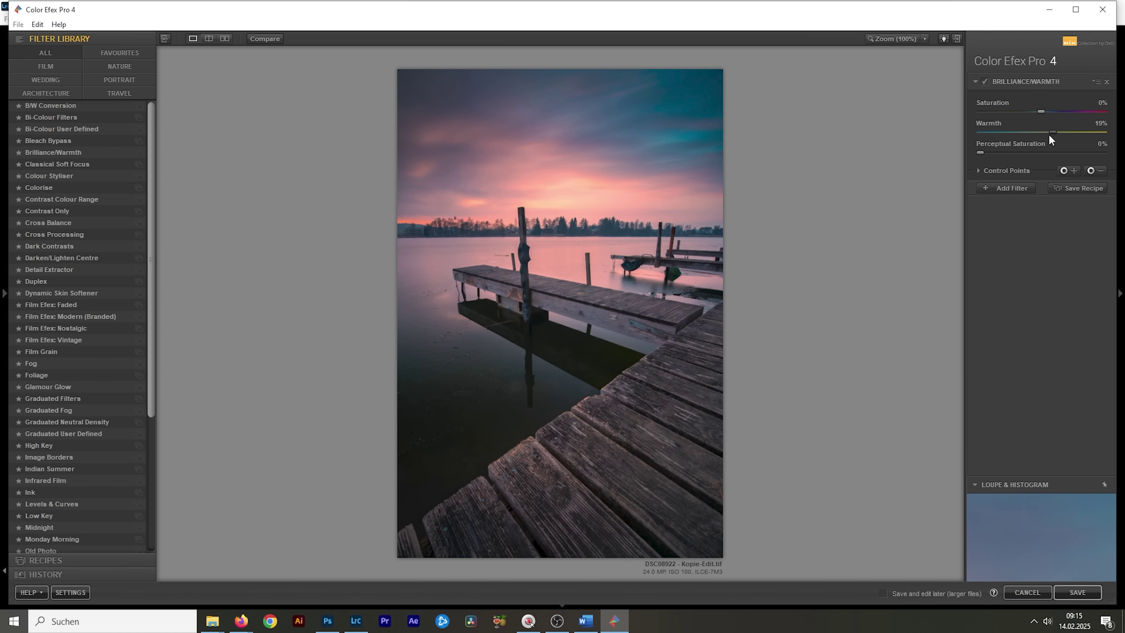
pyautogui.click(1042, 112)
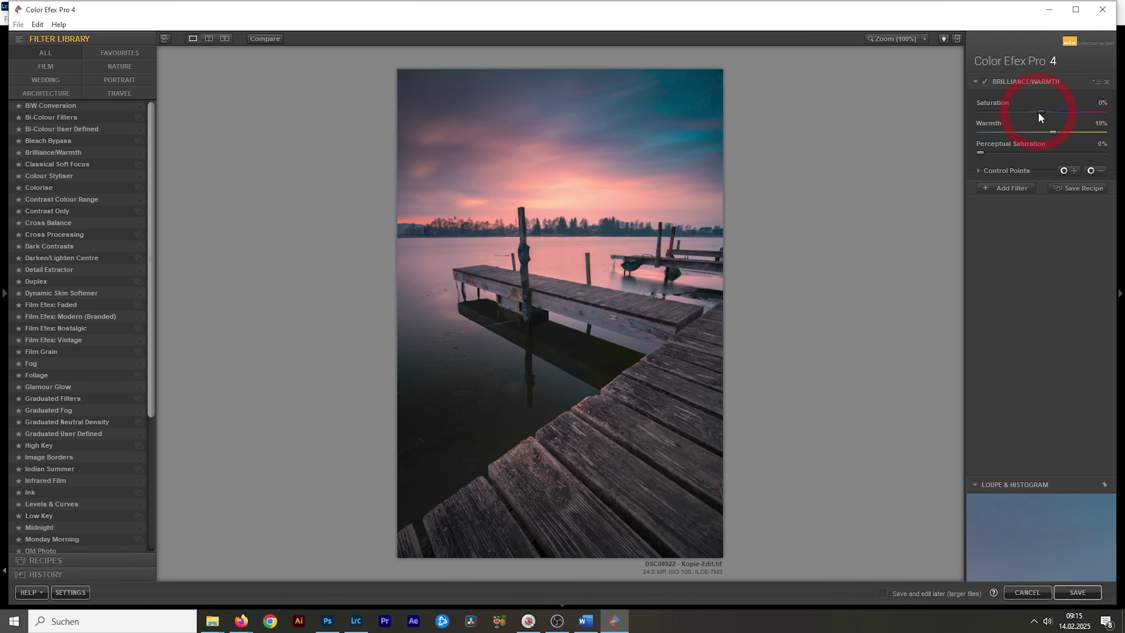
pyautogui.click(1017, 186)
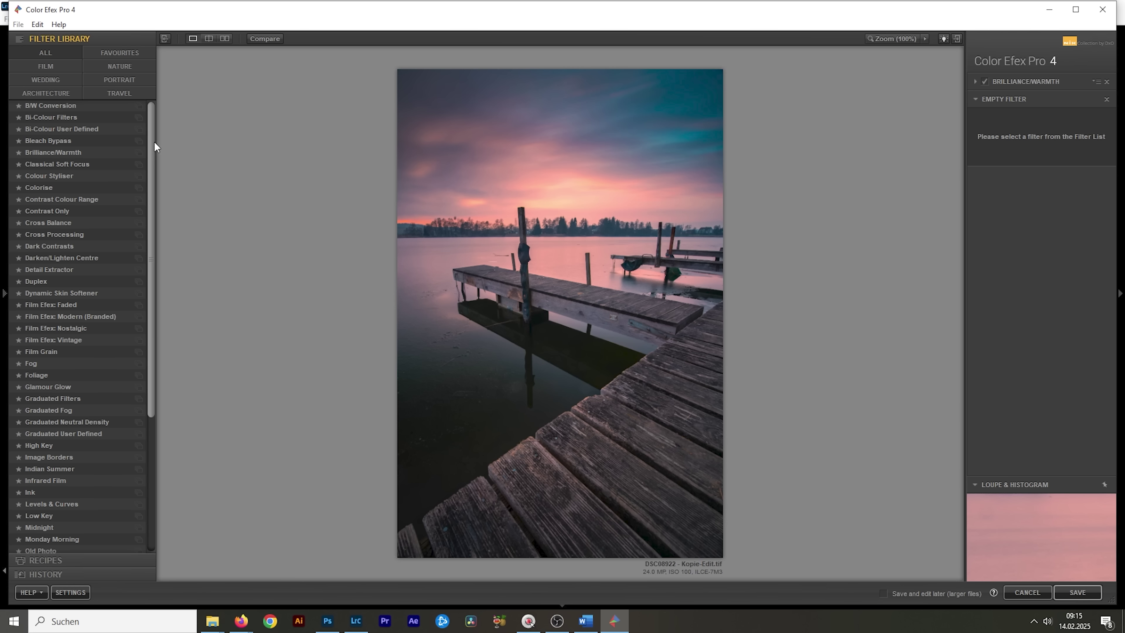
# - Add a Polarisation filter with 99% strength and 153° rotation
pyautogui.moveTo(154, 141); pyautogui.dragTo(158, 359)
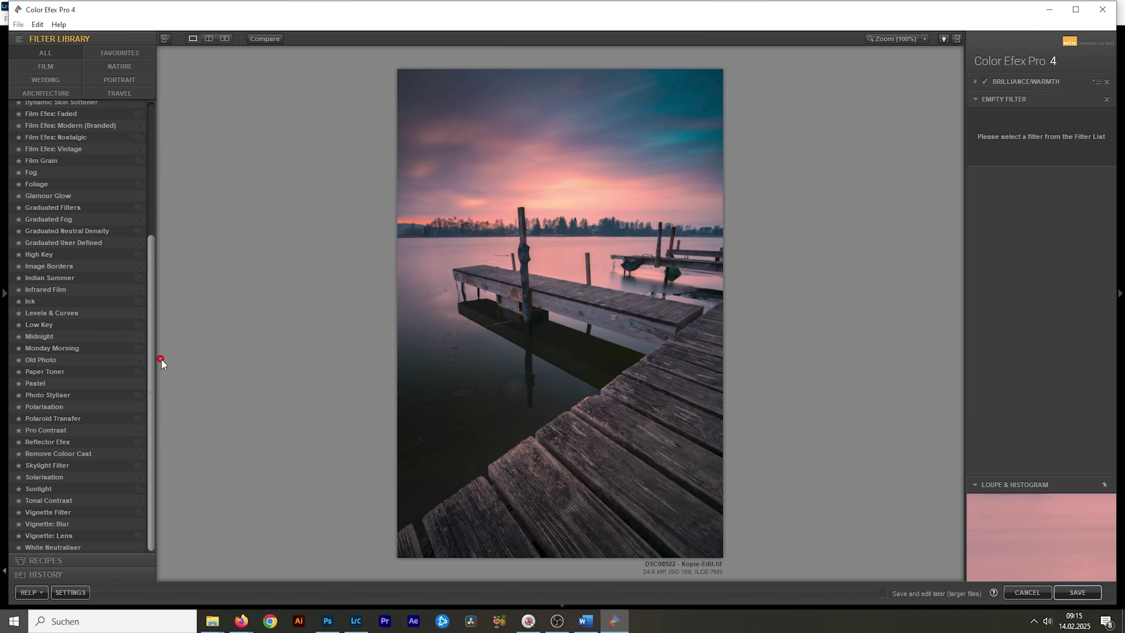
pyautogui.click(52, 407)
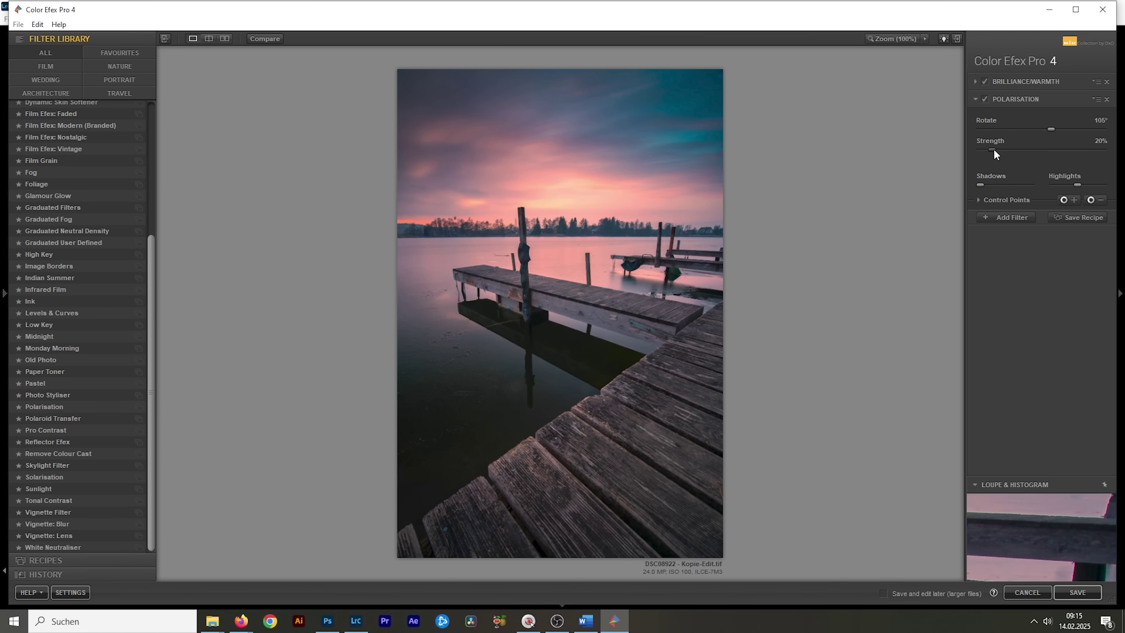
pyautogui.moveTo(993, 148); pyautogui.dragTo(1051, 154)
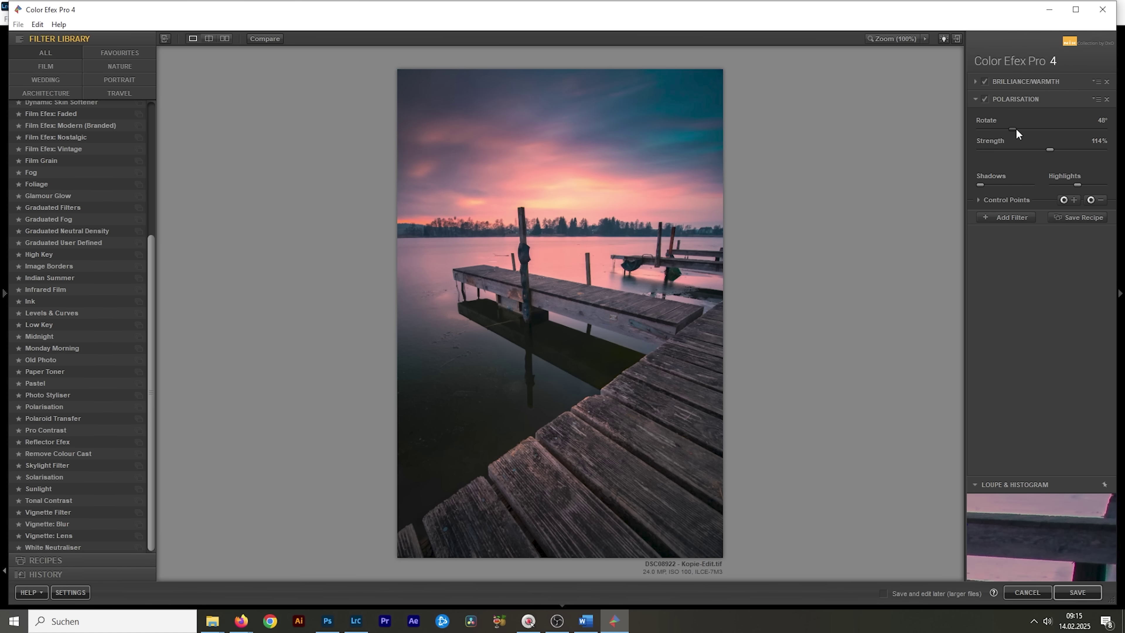
pyautogui.moveTo(1088, 133); pyautogui.dragTo(1085, 134)
pyautogui.moveTo(1050, 150); pyautogui.dragTo(1039, 150)
# - Save the Color Efex result back to Lightroom as a TIFF and hide the filmstrip with F6
pyautogui.click(1077, 592)
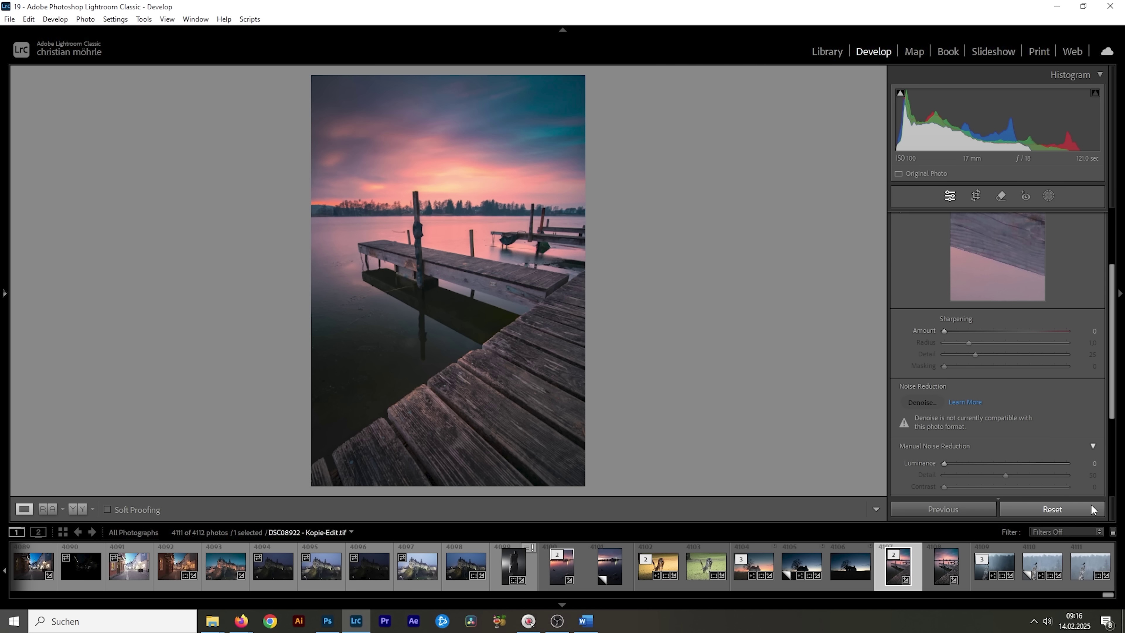
pyautogui.press('F6')
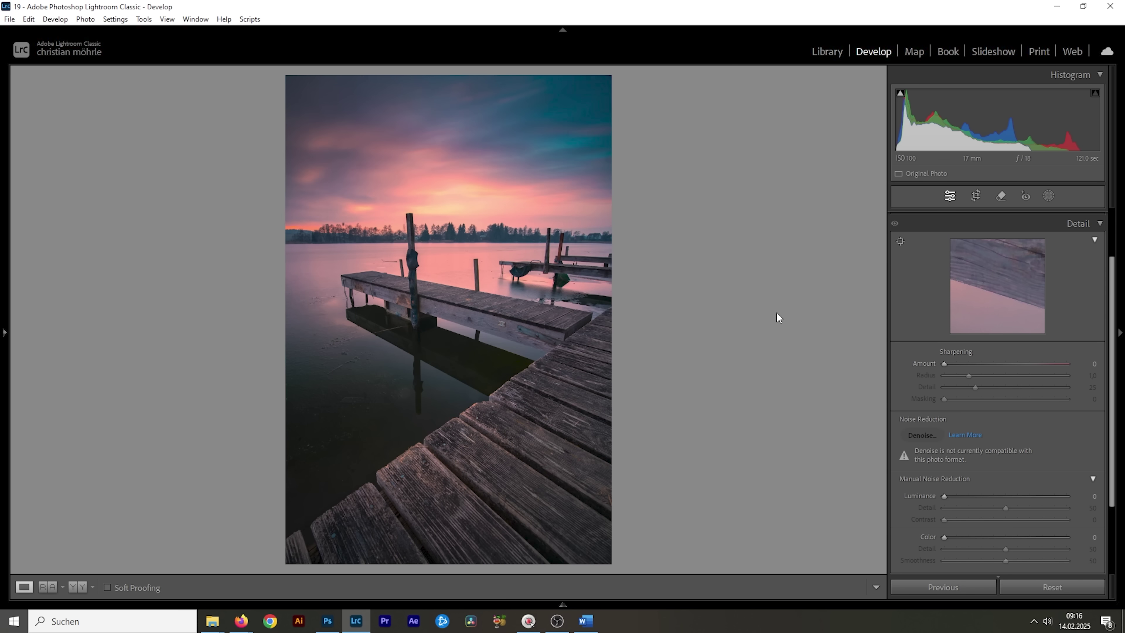